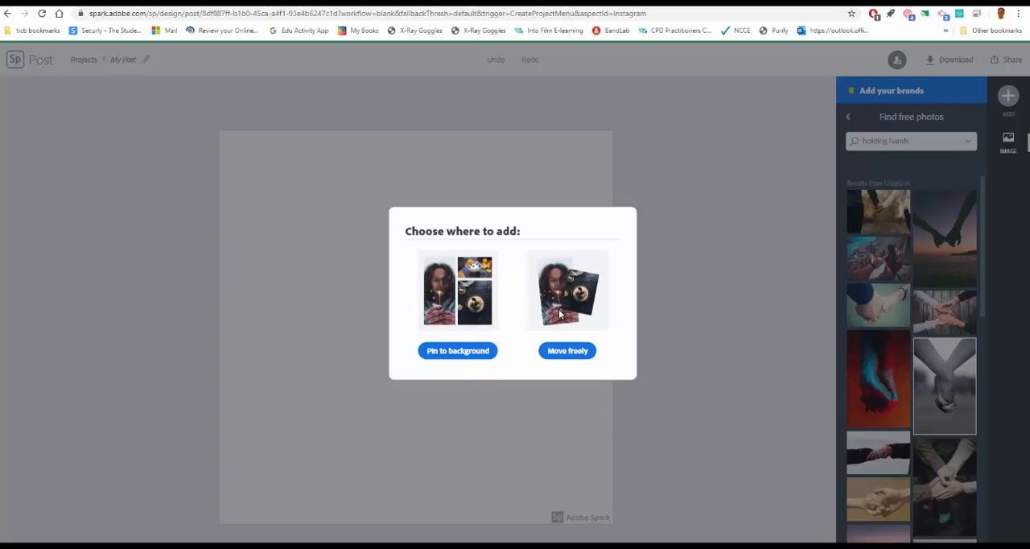
Place the selected black-and-white holding-hands photo on the canvas as a pinned background.
left_click(462, 351)
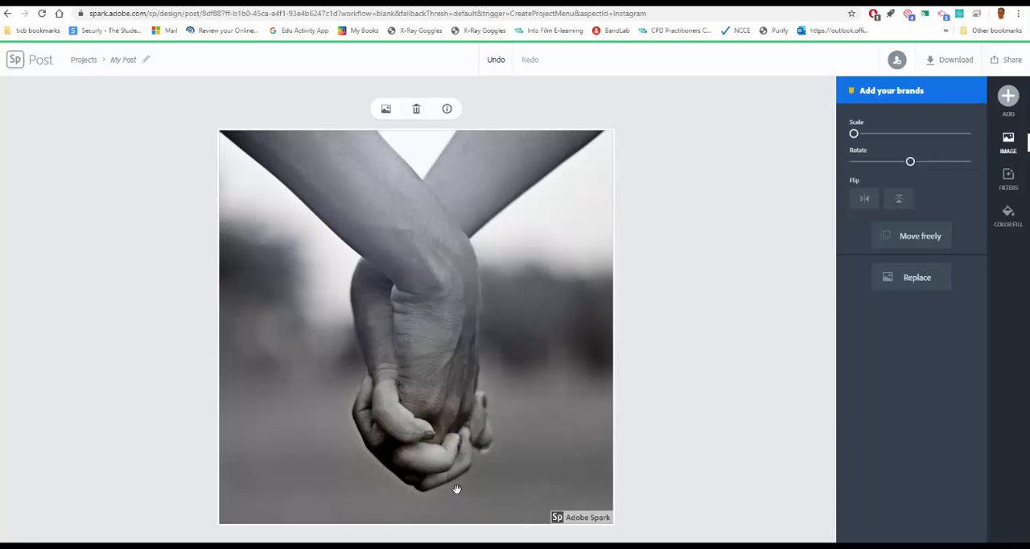
Search the icons for "heart" and add the outlined heart with the small inner highlight arc to the post.
left_click(1007, 96)
left_click(933, 103)
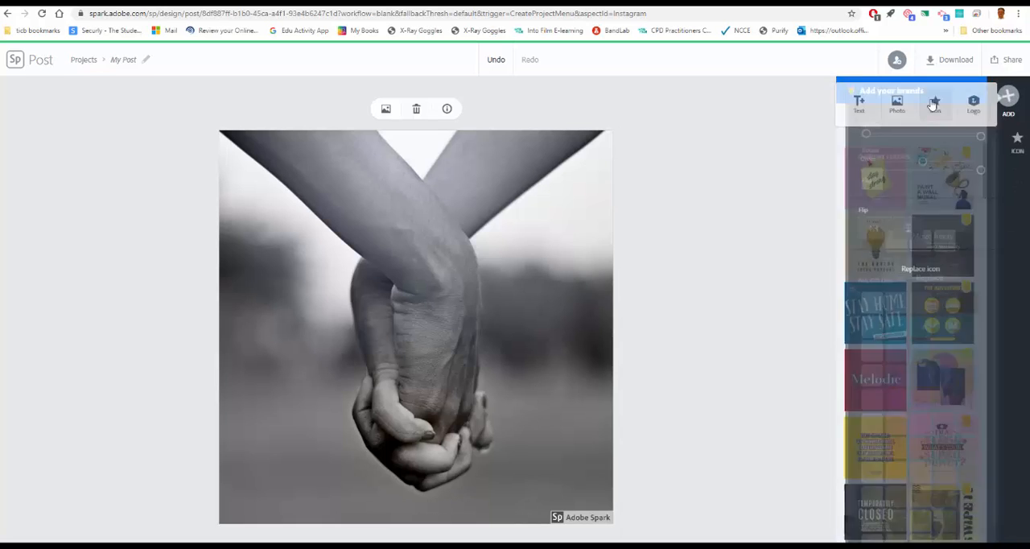
left_click(911, 141)
type("teacher")
key("ctrl+a")
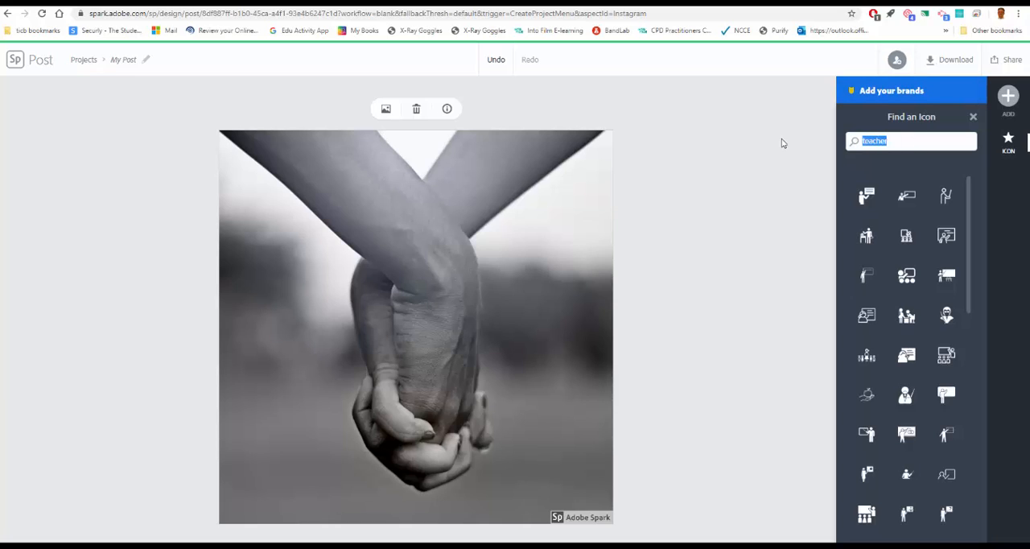
type("heart")
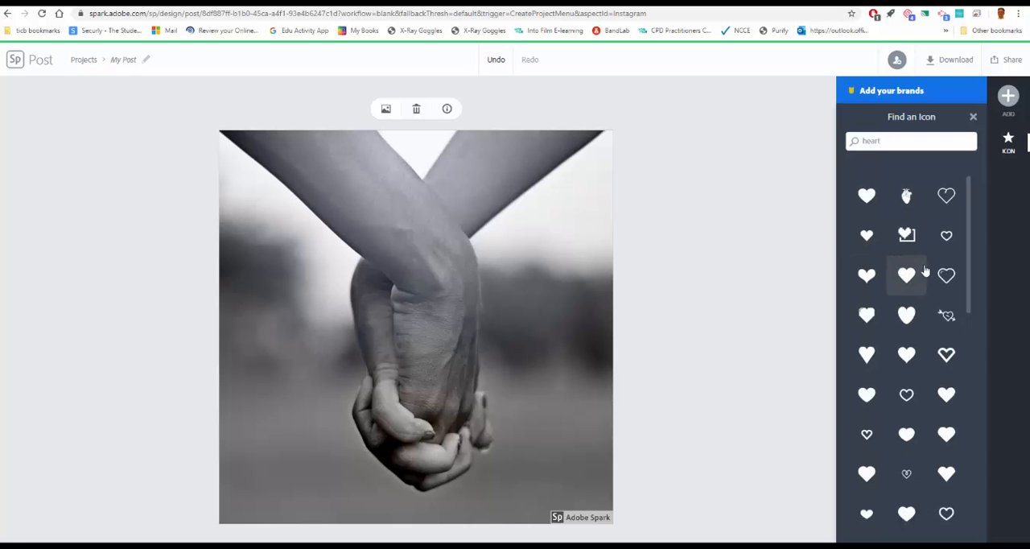
left_click(945, 279)
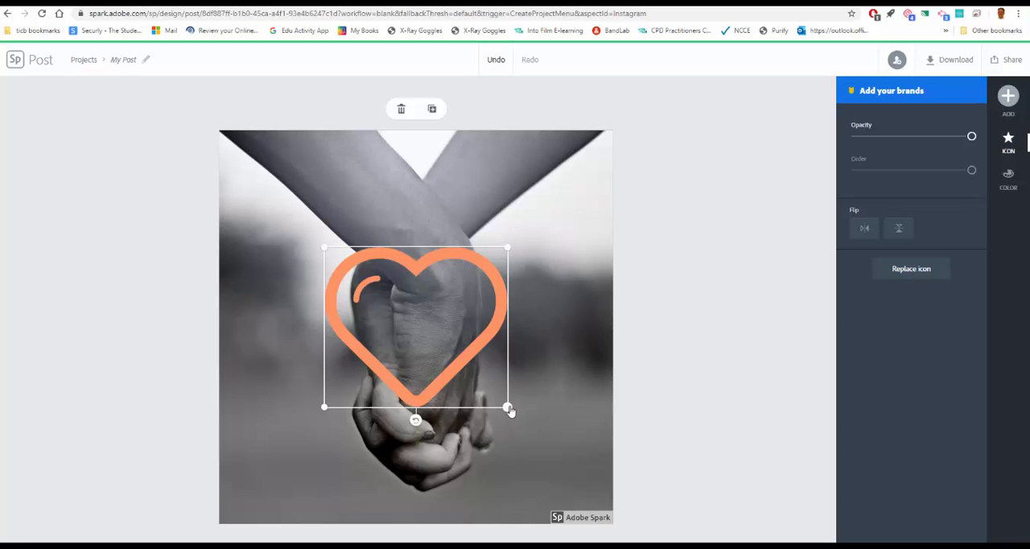
Enlarge the heart icon so it frames the clasped hands across most of the photo, and make it partly transparent.
left_click_drag(509, 411, 602, 492)
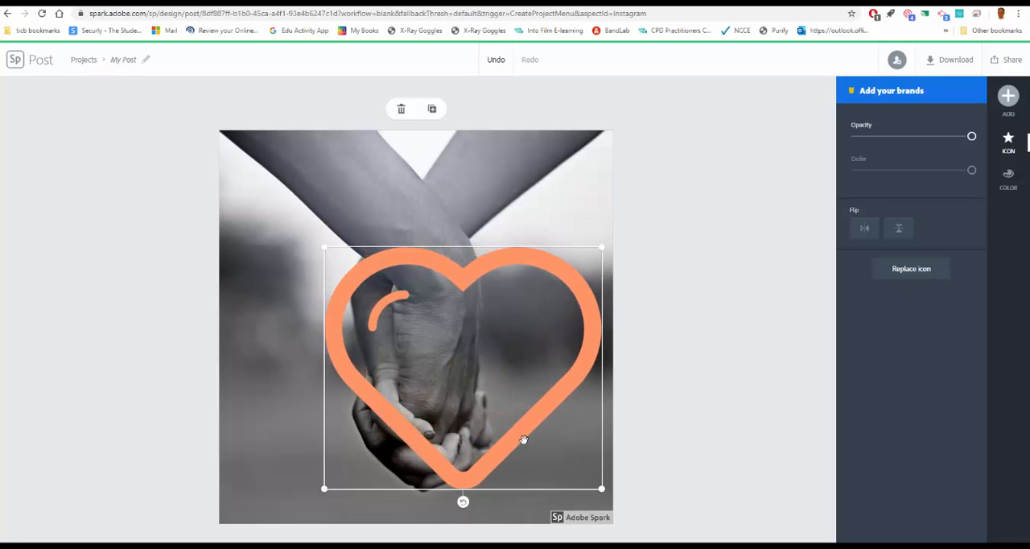
left_click_drag(523, 438, 452, 403)
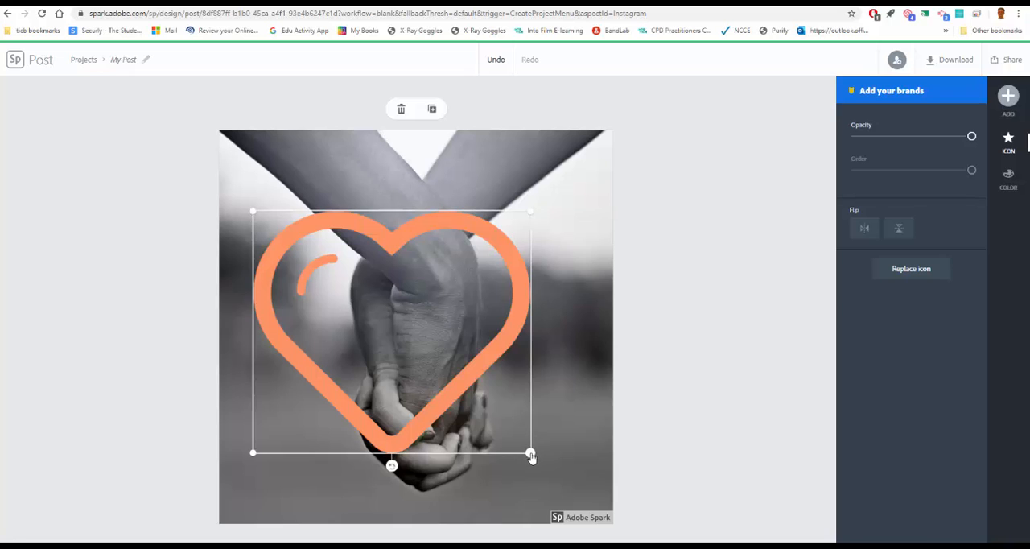
left_click_drag(530, 455, 609, 513)
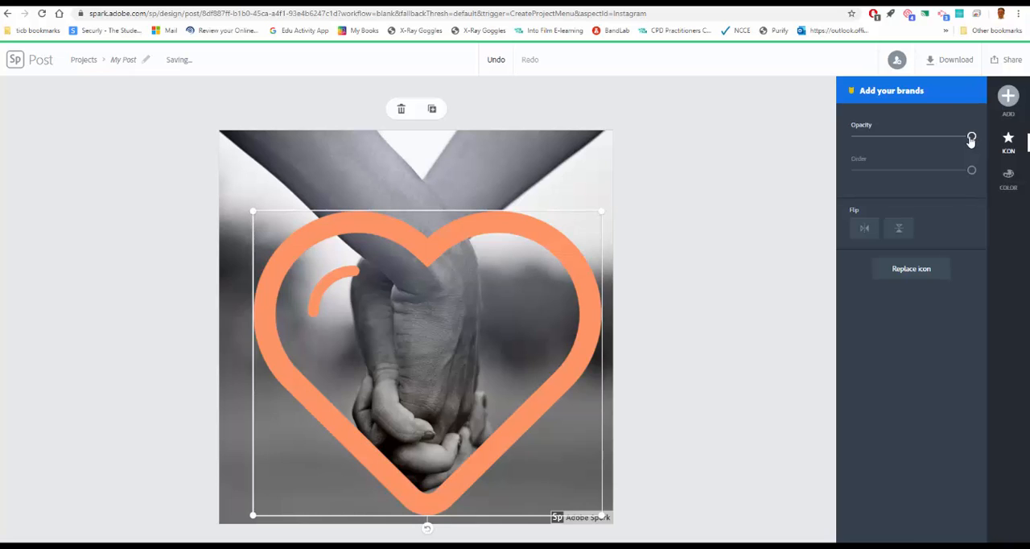
left_click_drag(970, 139, 925, 139)
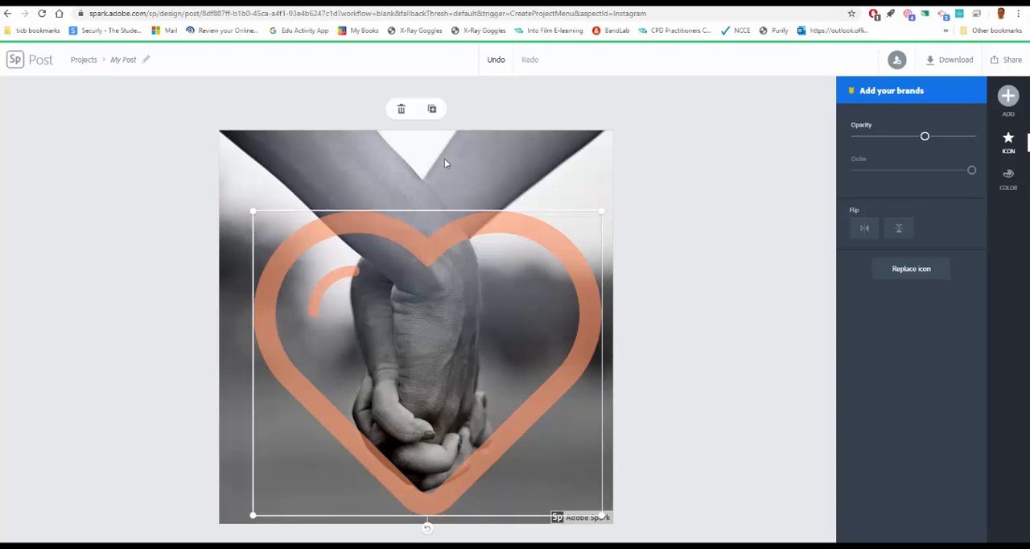
Add a text element to the post from the slanted "Save the date" script template.
left_click(1008, 95)
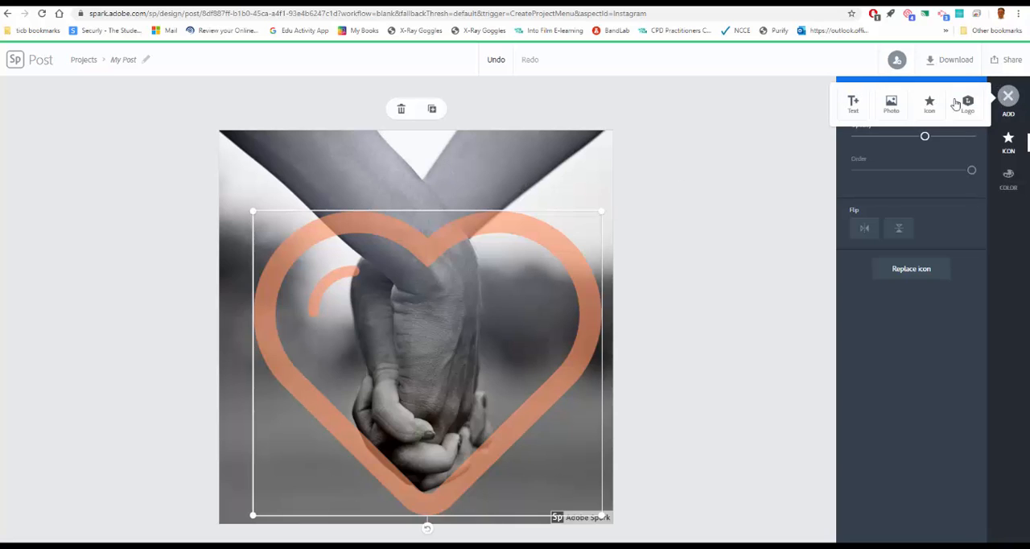
left_click(853, 103)
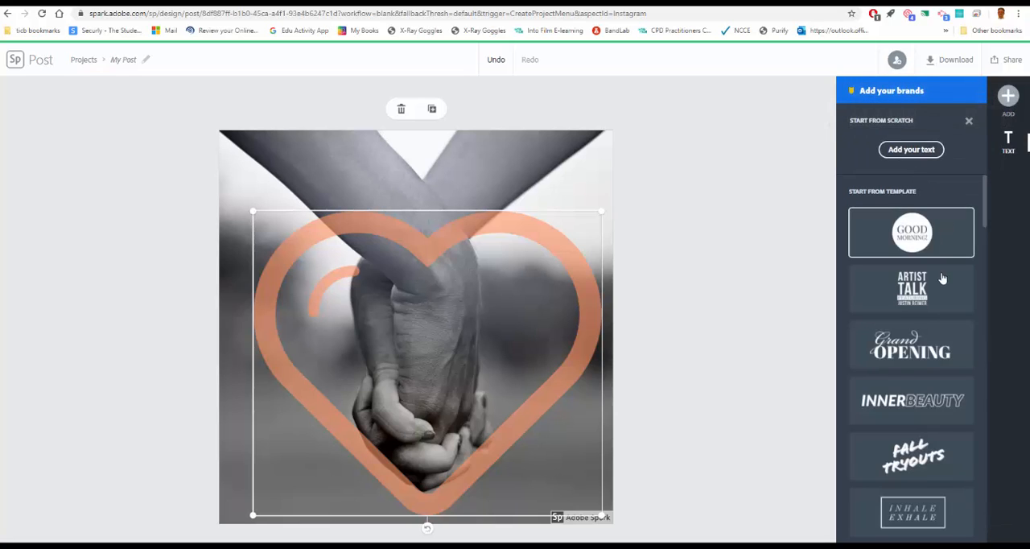
scroll(939, 311, "down", 1)
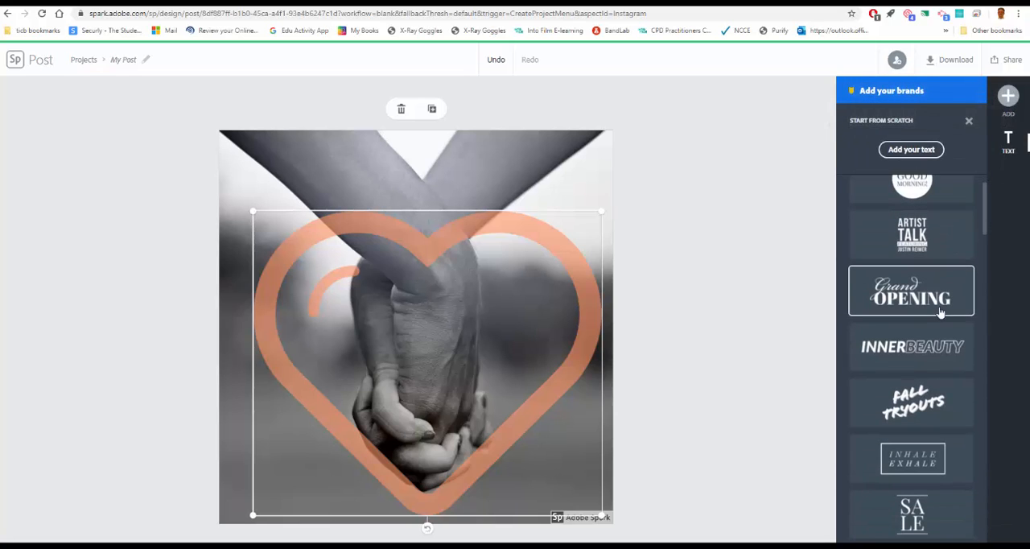
scroll(940, 312, "down", 4)
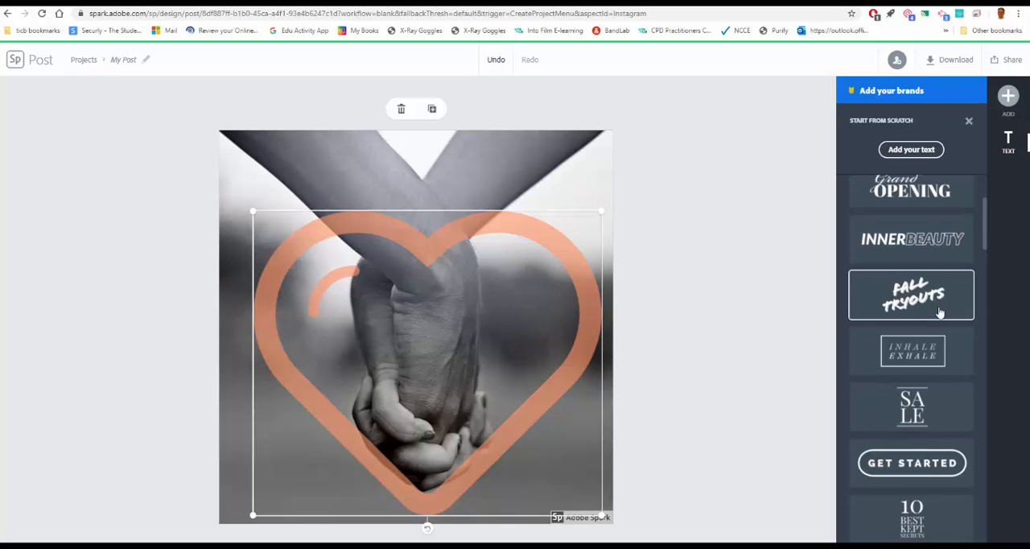
scroll(938, 311, "down", 2)
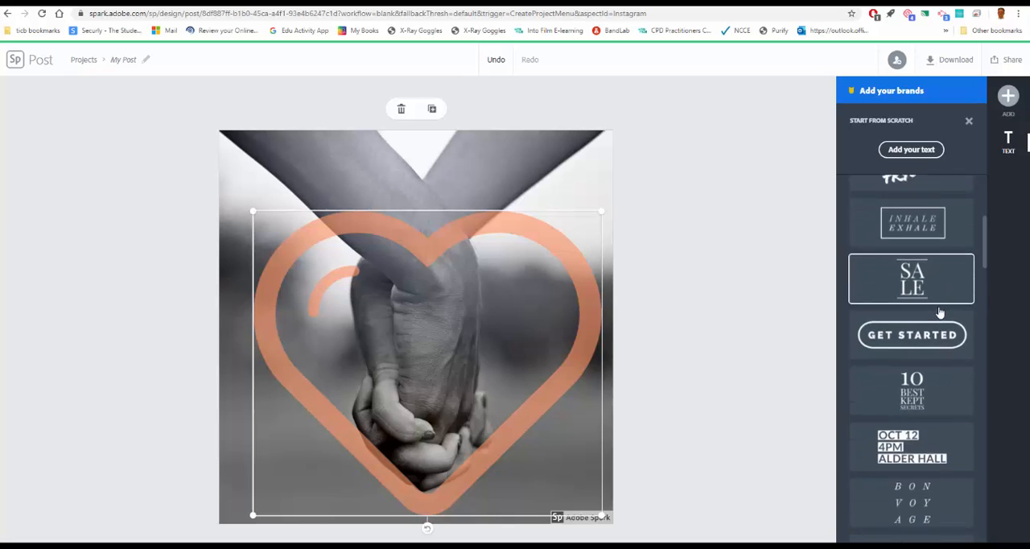
scroll(939, 312, "down", 2)
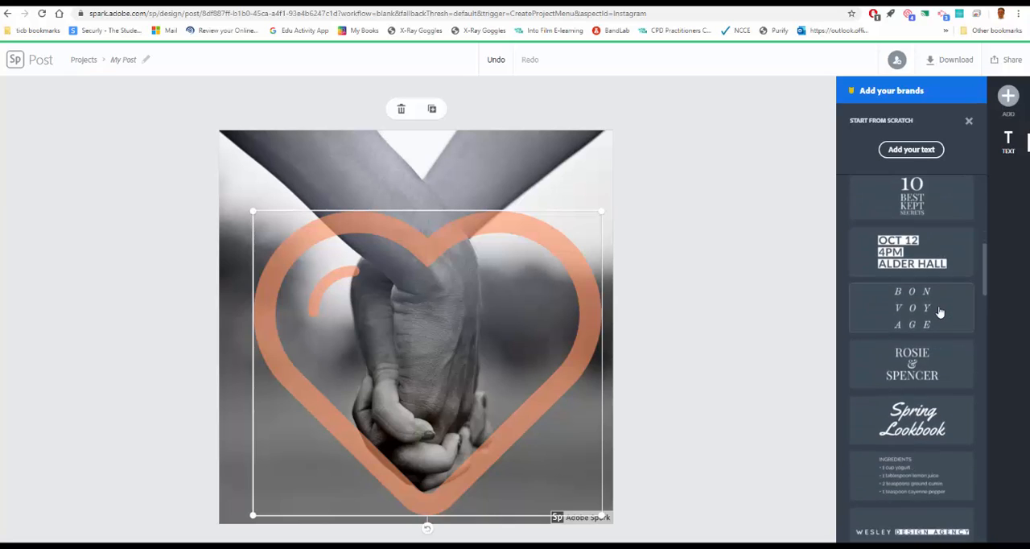
scroll(939, 312, "up", 2)
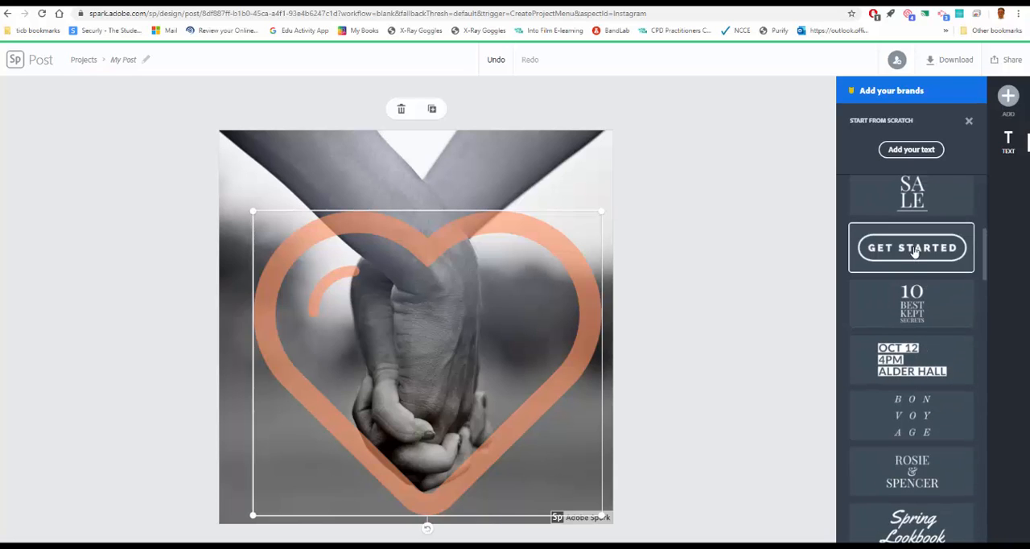
scroll(915, 258, "down", 6)
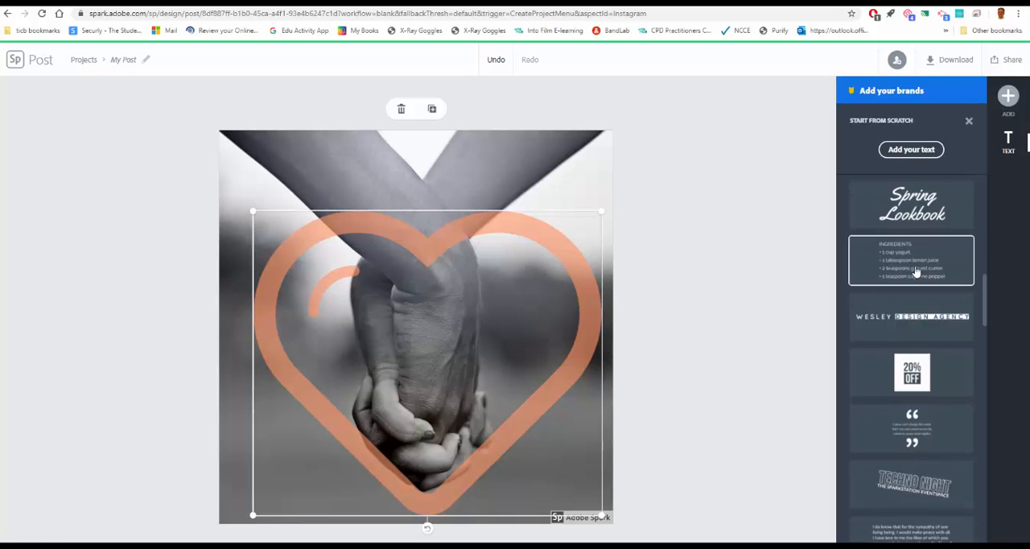
scroll(916, 273, "down", 5)
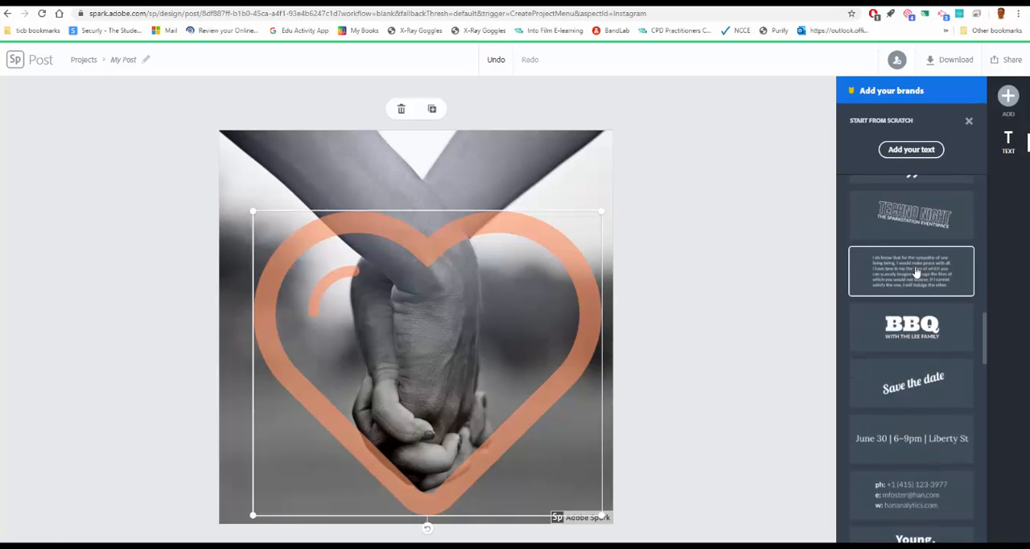
scroll(916, 274, "up", 7)
scroll(915, 273, "down", 8)
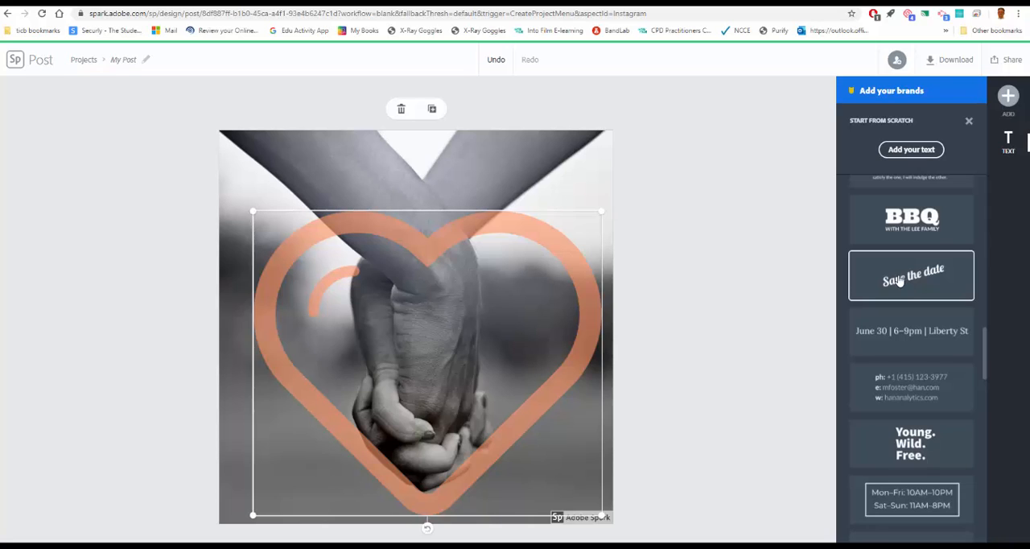
left_click(898, 279)
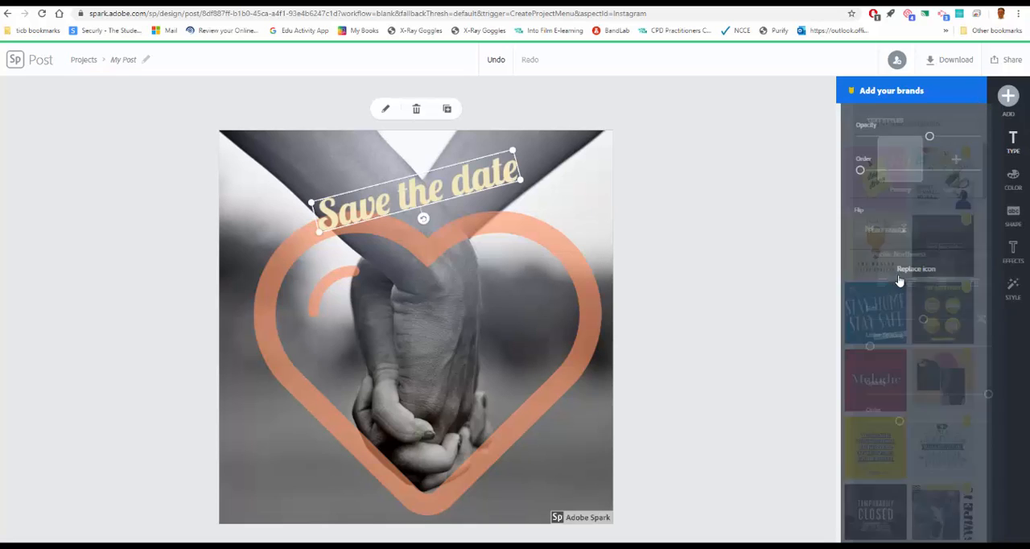
Replace the "Save the date" wording with "Carers are Heroes".
double_click(447, 185)
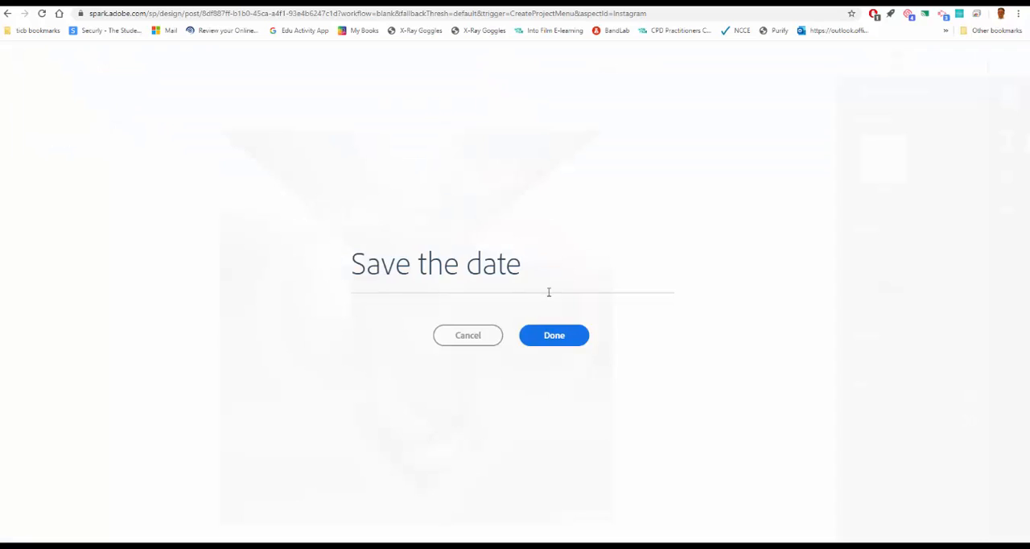
left_click_drag(475, 276, 353, 273)
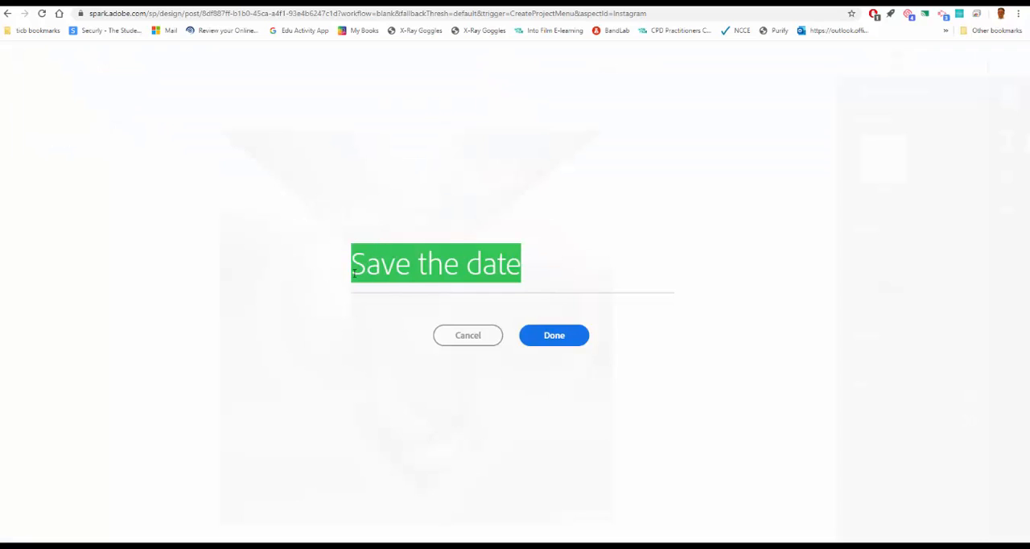
type("Car")
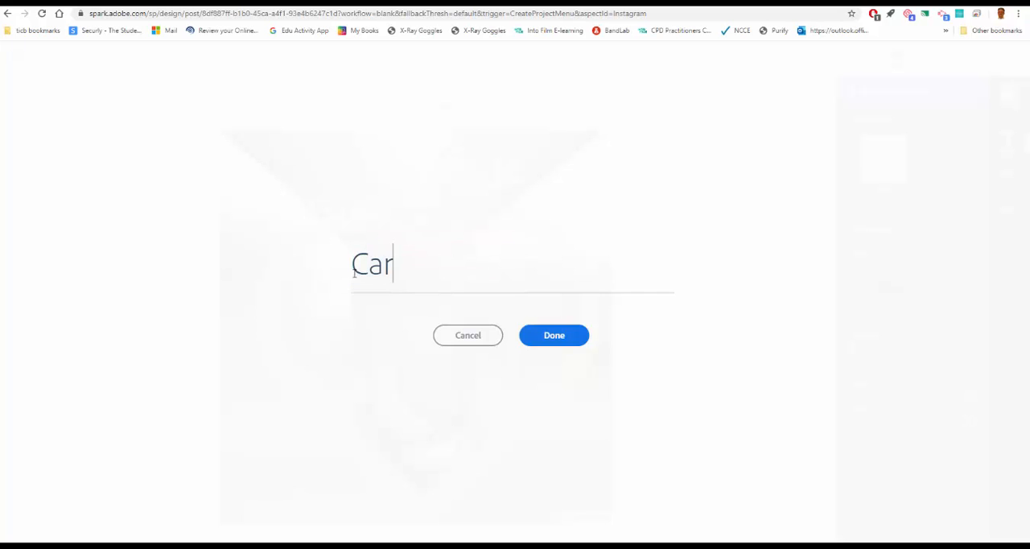
type("ers are Hero")
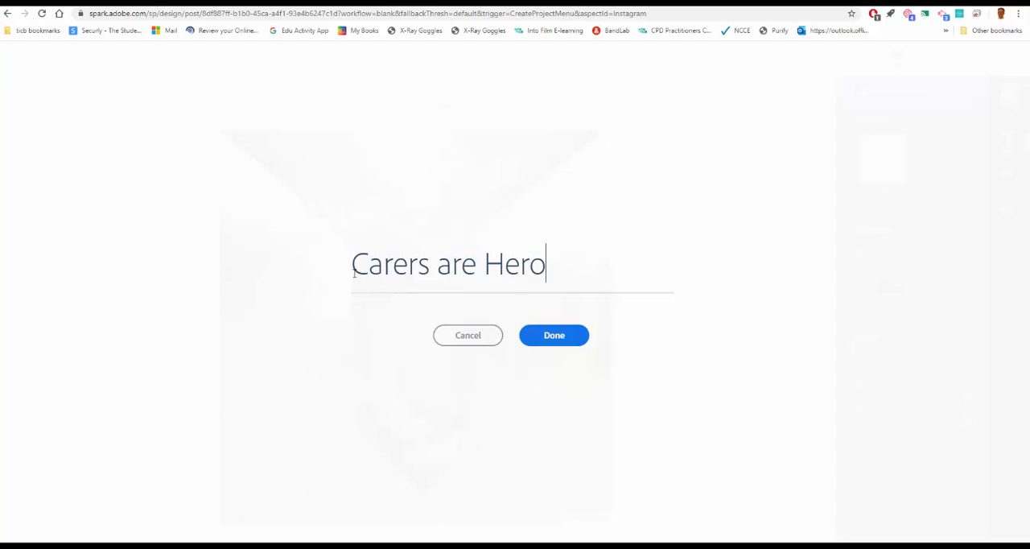
type("es")
left_click(553, 339)
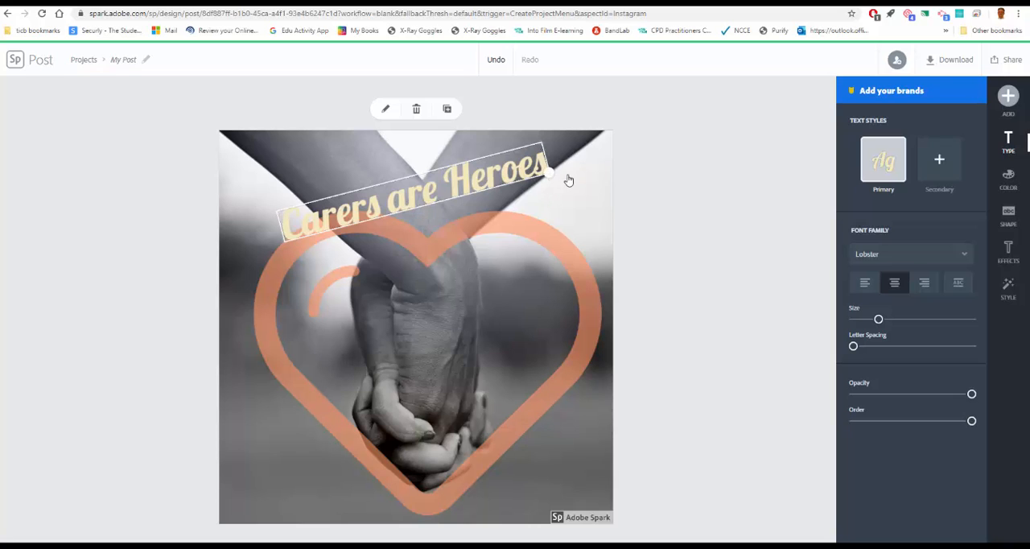
Straighten the "Carers are Heroes" text to horizontal, enlarge it and centre it above the heart.
left_click_drag(549, 175, 574, 173)
mouse_move(434, 226)
left_mouse_down()
mouse_move(419, 221)
mouse_move(429, 221)
left_mouse_up()
left_click_drag(414, 178, 412, 156)
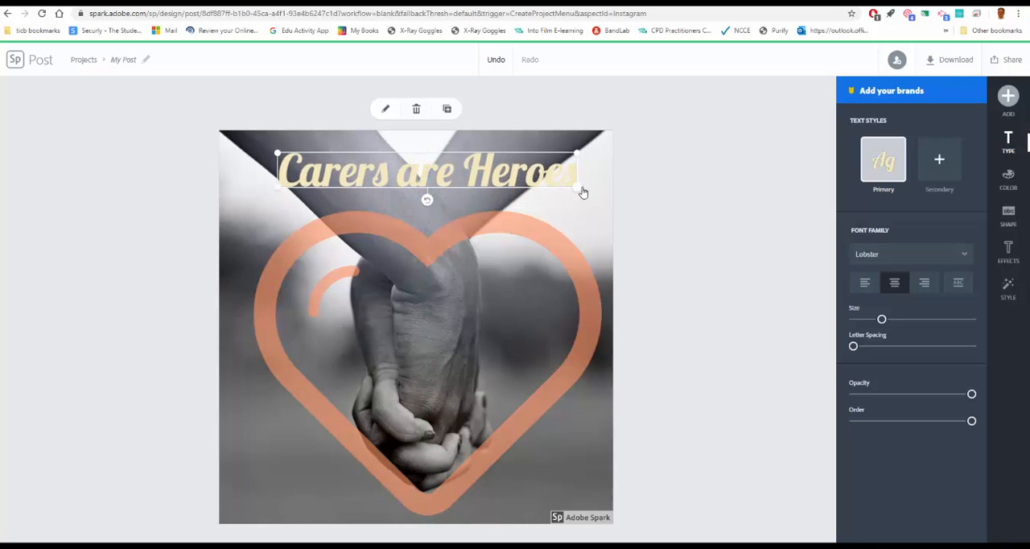
left_click_drag(582, 192, 605, 207)
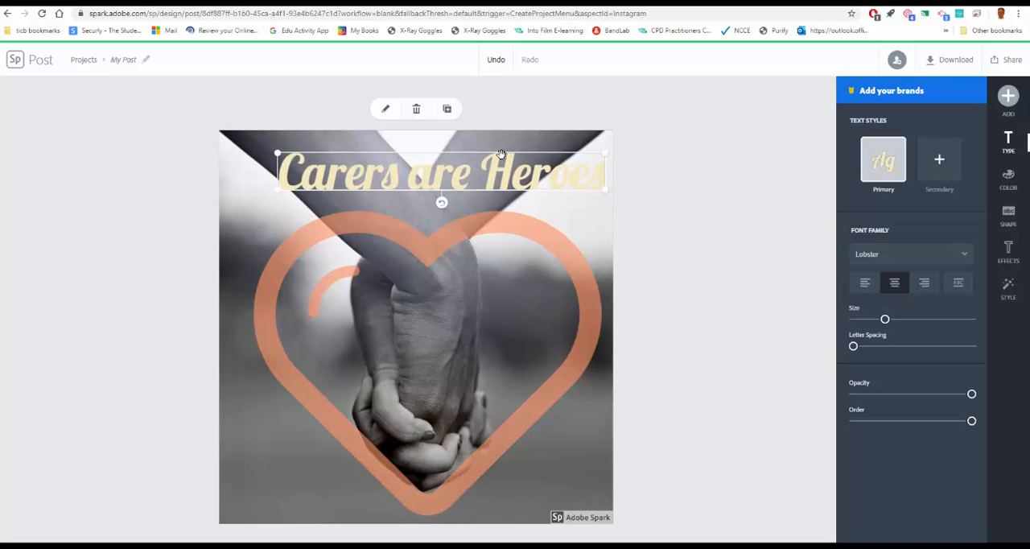
left_click_drag(500, 154, 480, 161)
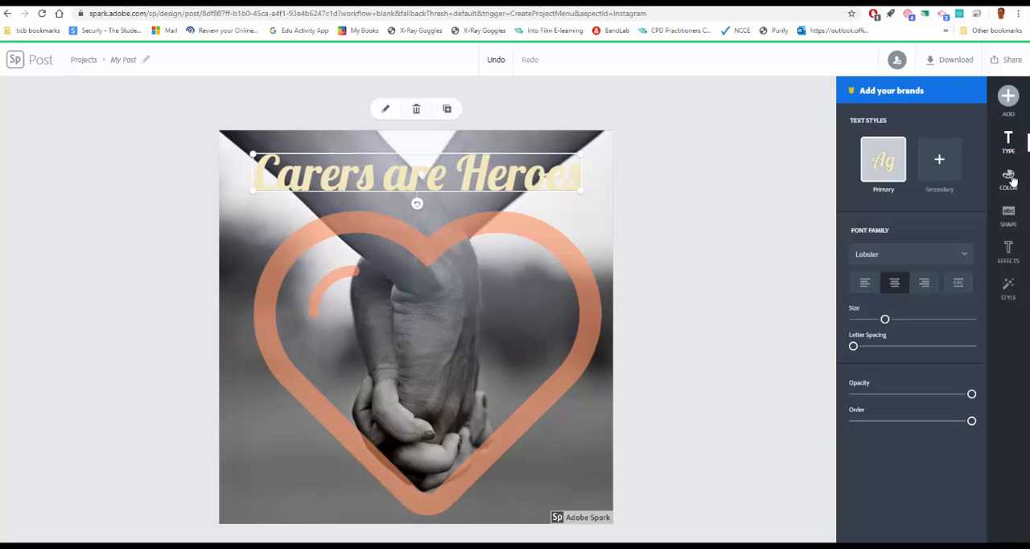
Try the suggested dark green and yellow on the heading text, settle on the suggested near-black colour, and deselect the text.
left_click(1010, 178)
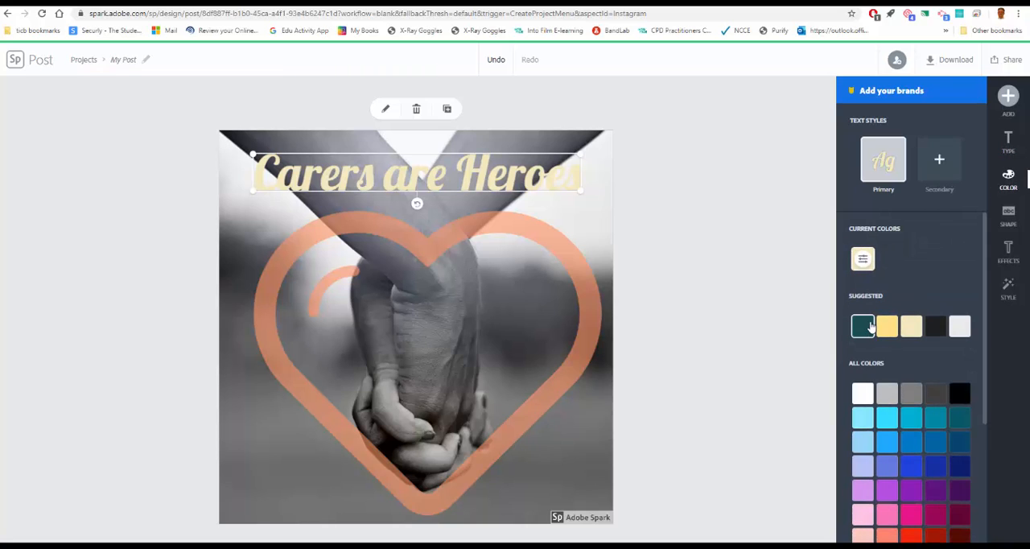
left_click(870, 326)
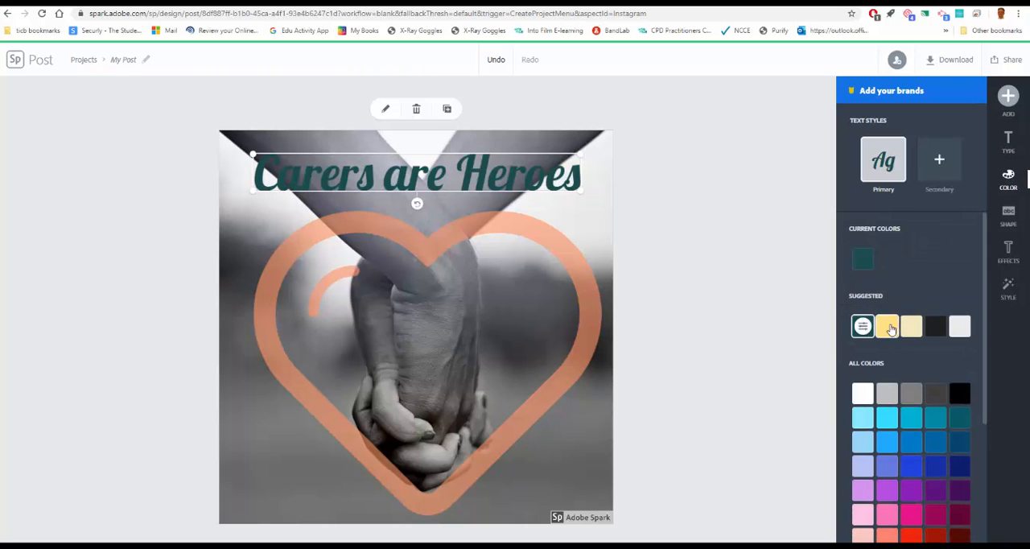
left_click(888, 327)
left_click(935, 325)
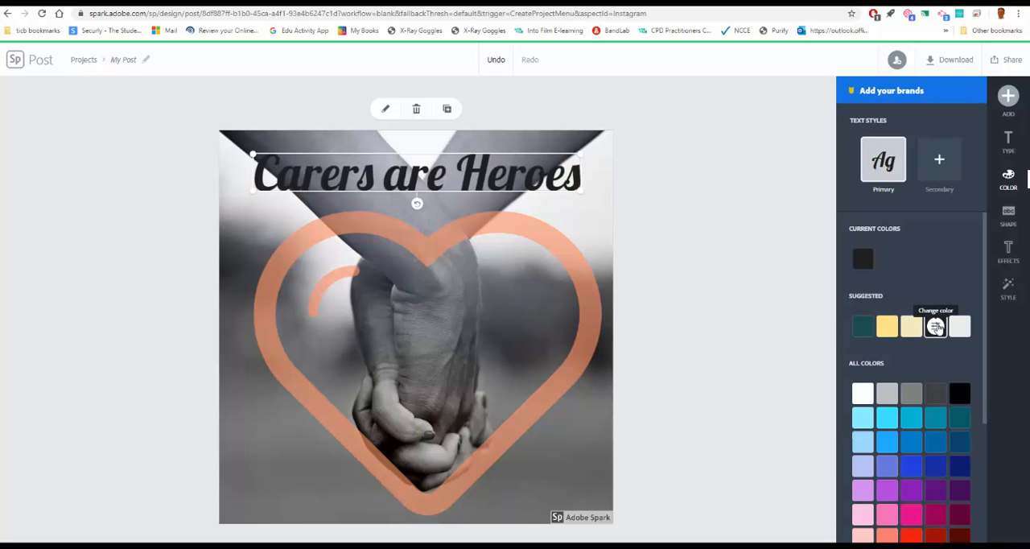
left_click(594, 230)
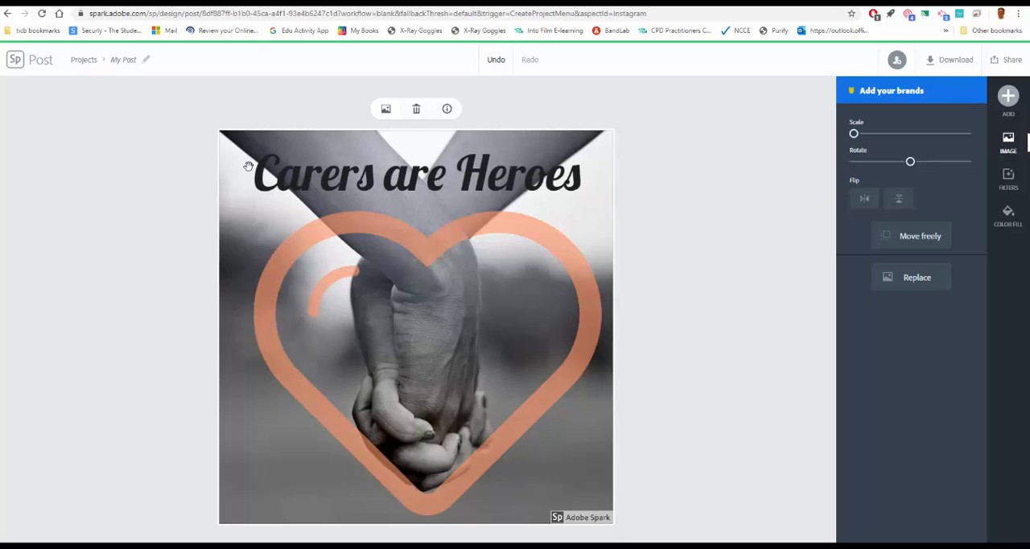
Download the finished post as a JPG.
left_click(944, 62)
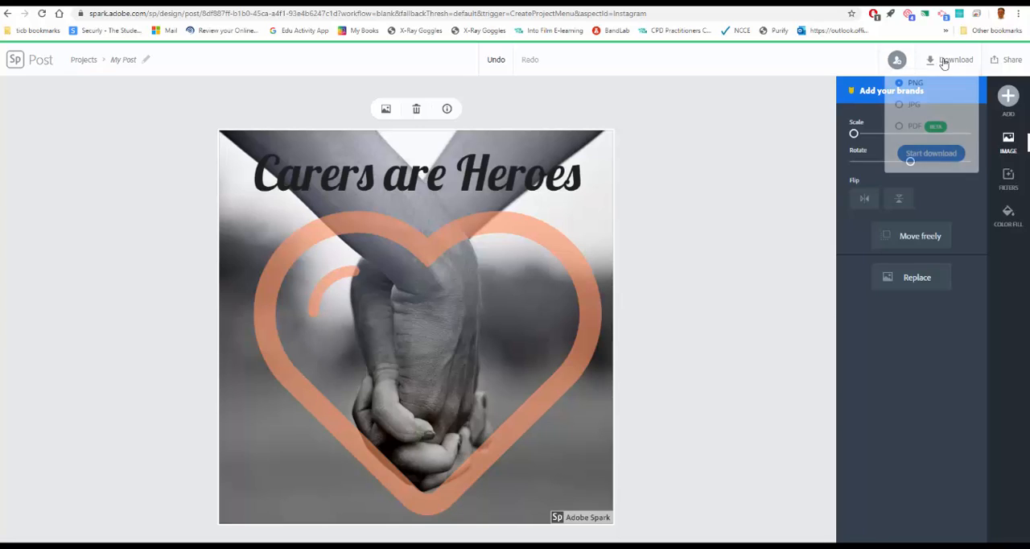
left_click(901, 105)
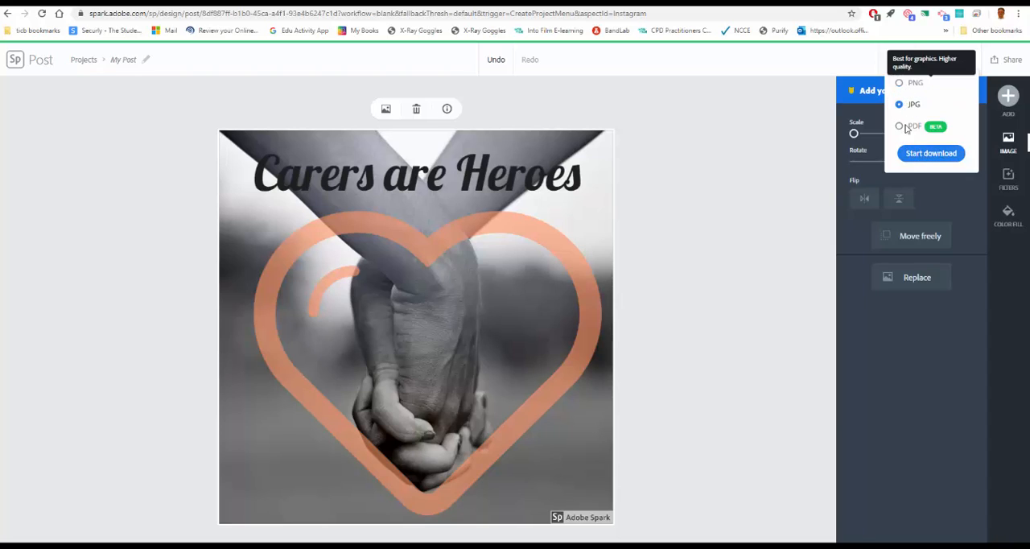
left_click(925, 152)
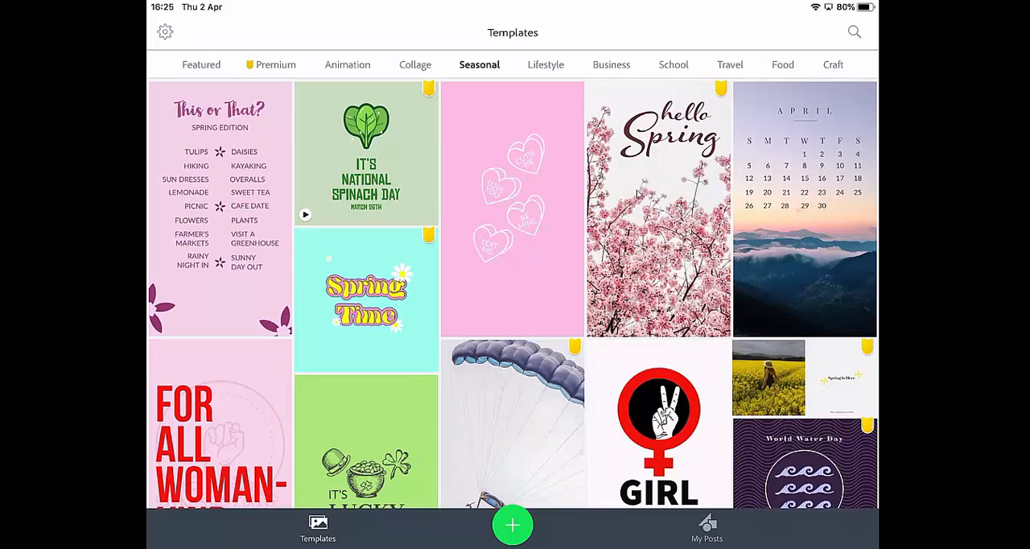
scroll(637, 193, "down", 5)
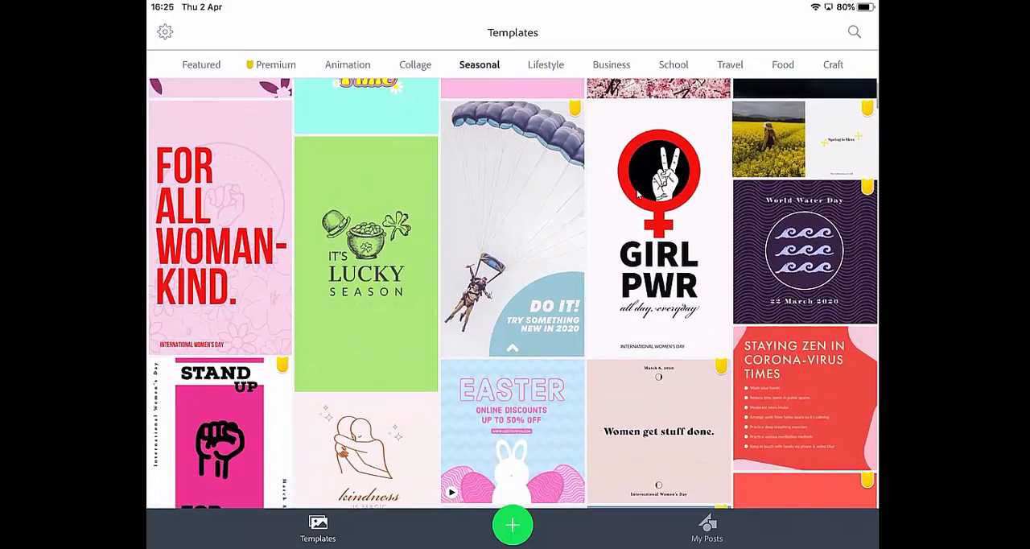
scroll(636, 193, "down", 5)
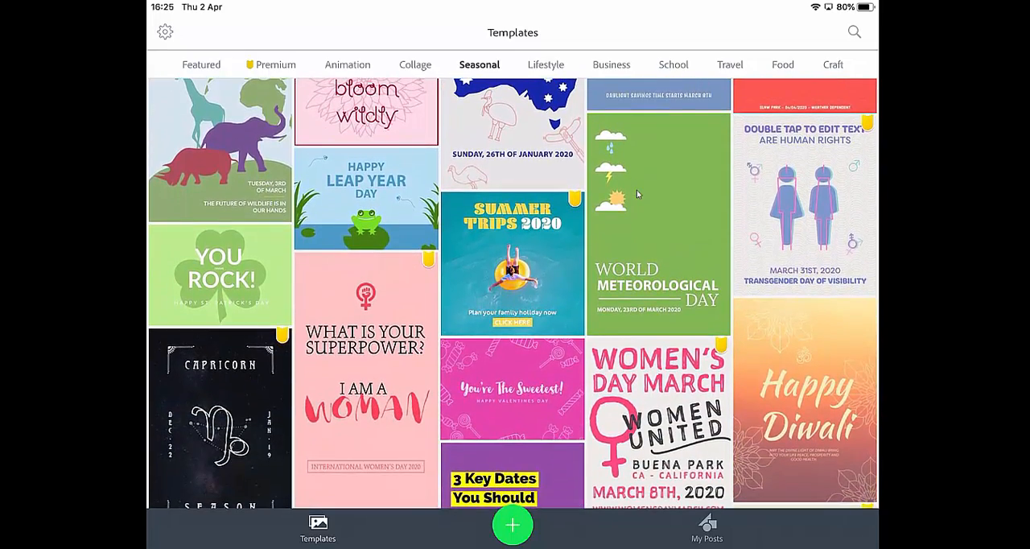
scroll(636, 192, "up", 3)
scroll(637, 193, "up", 1)
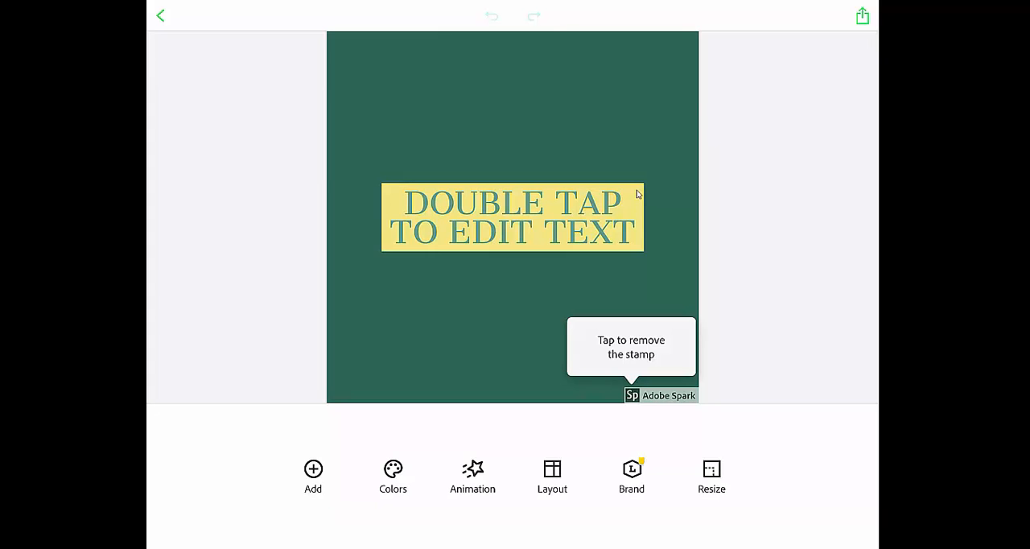
Start adding an image from the free photos and search for "Supermarket" in place of the sunrise search.
left_click(313, 473)
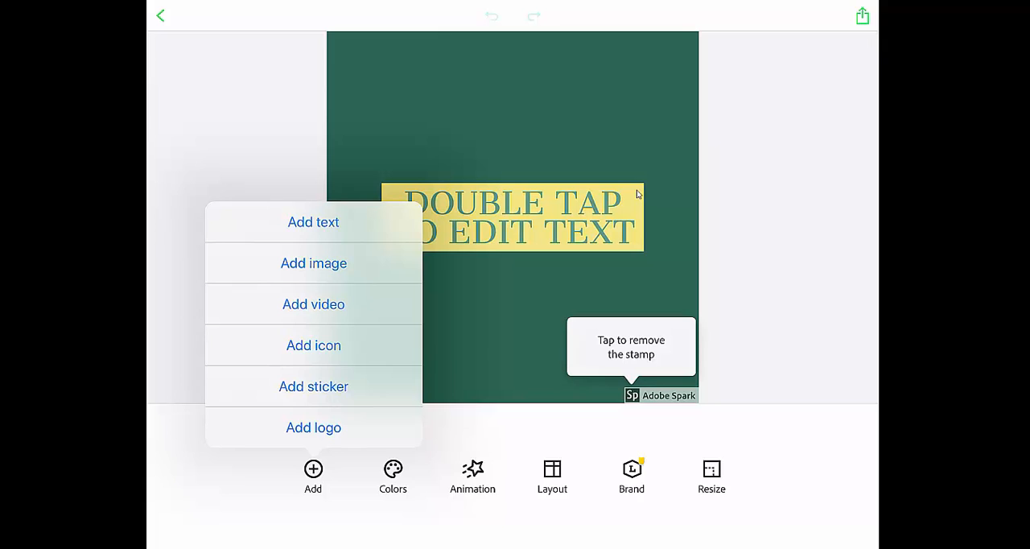
left_click(313, 263)
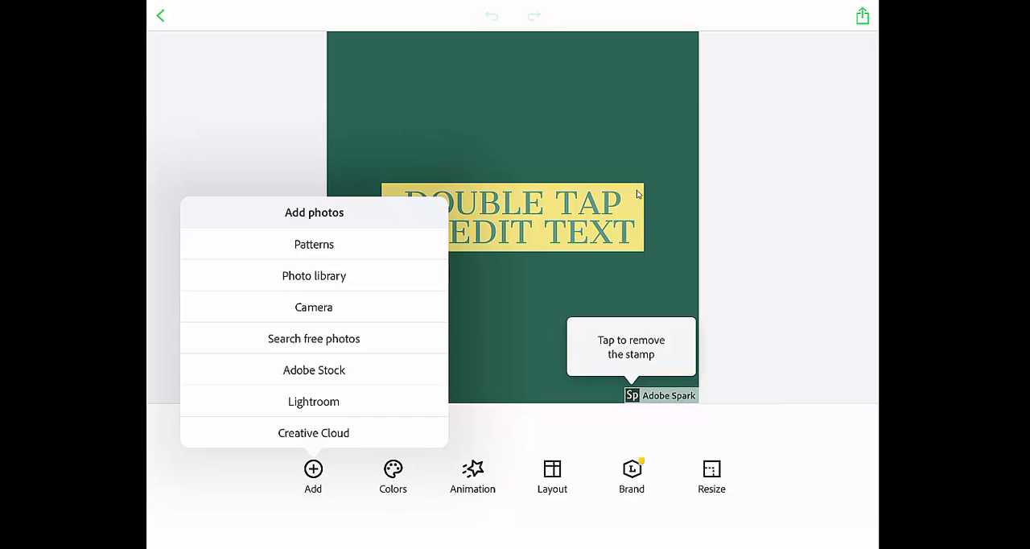
left_click(314, 339)
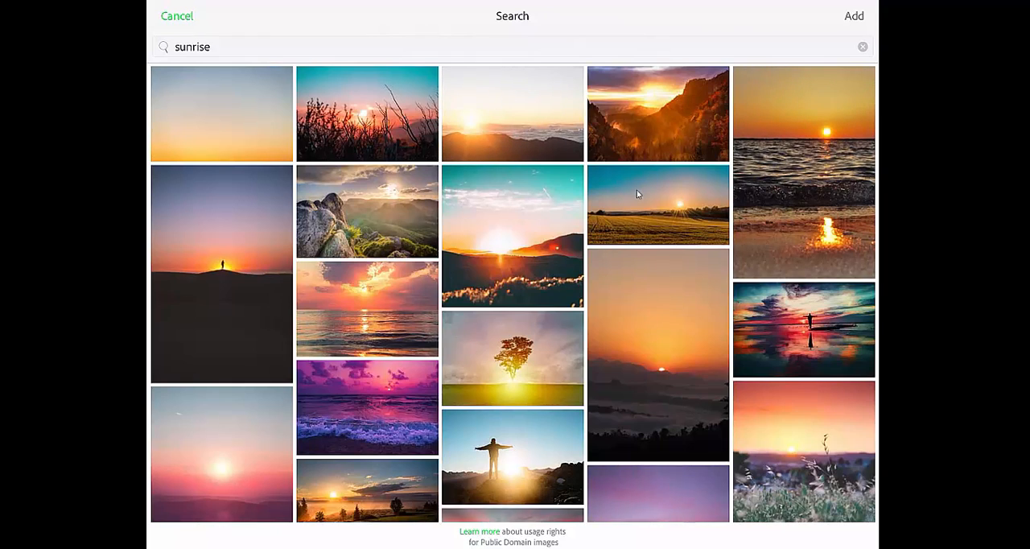
double_click(193, 47)
key("BackSpace")
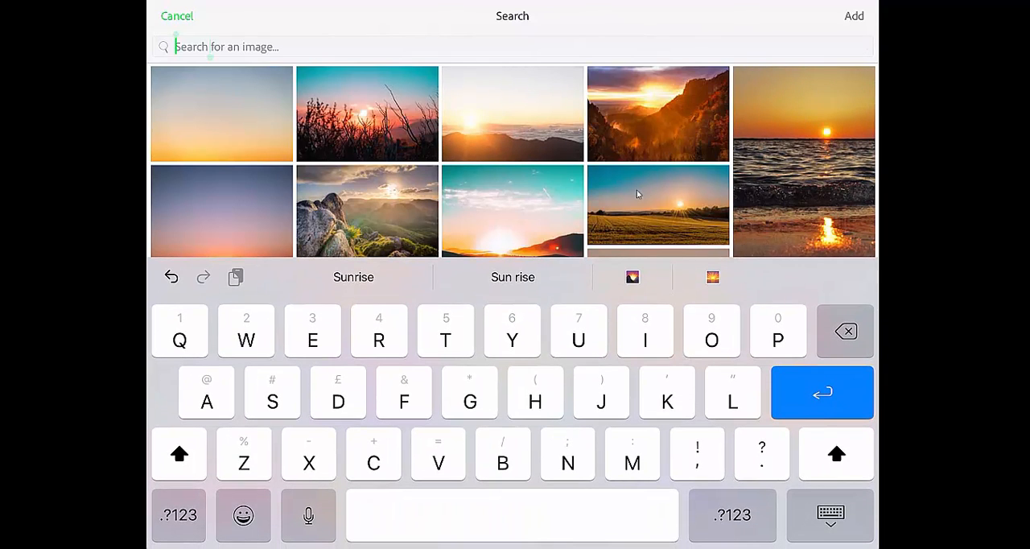
type("Super")
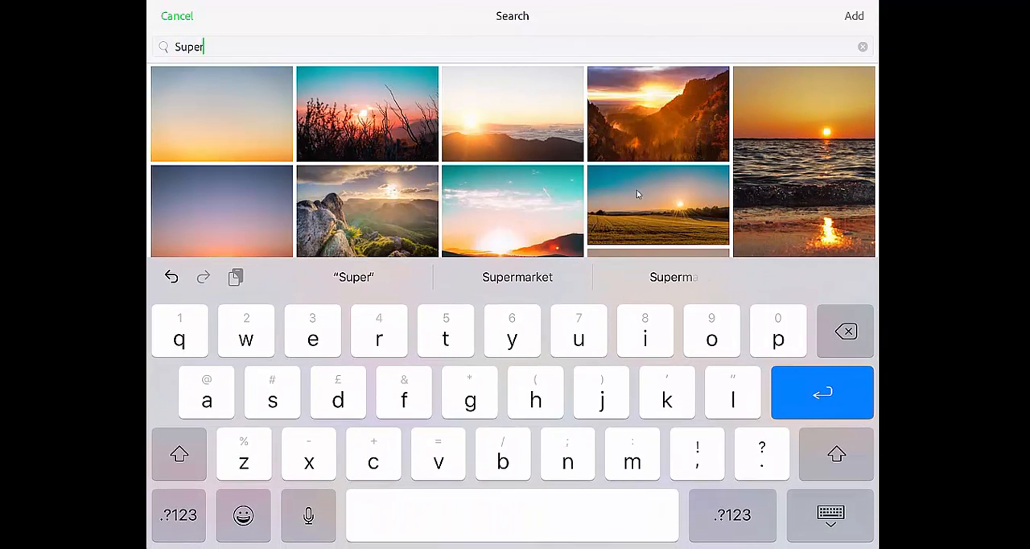
type("mark")
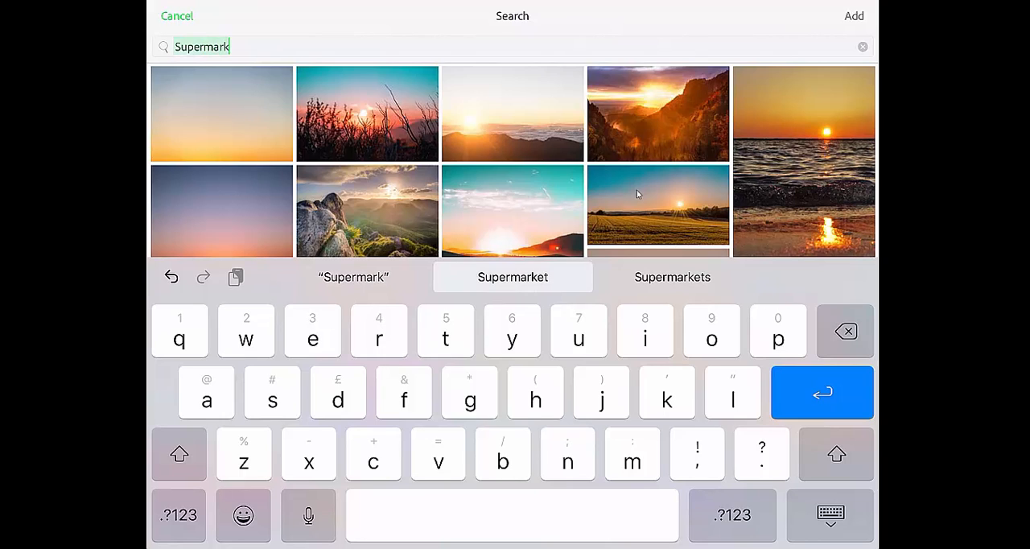
key("space")
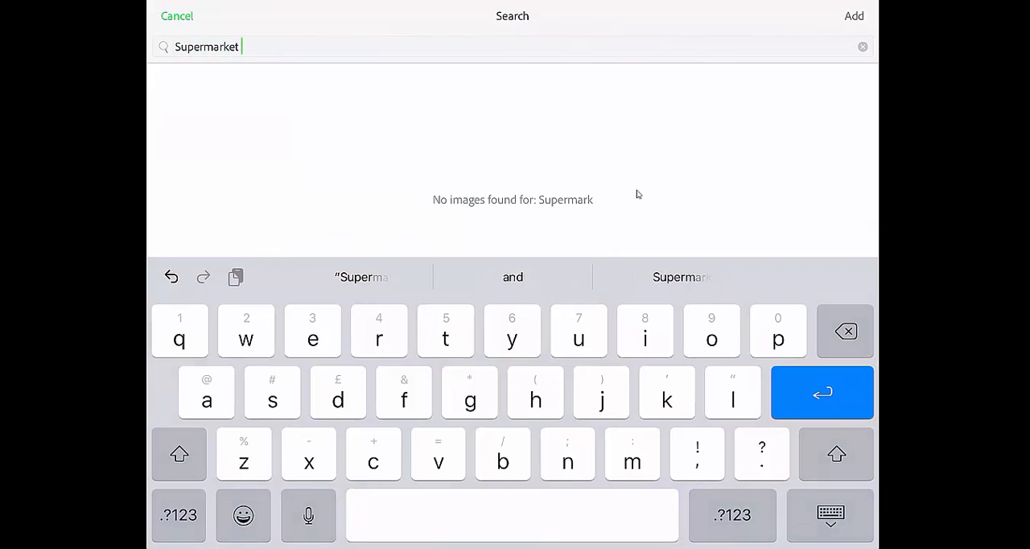
key("Return")
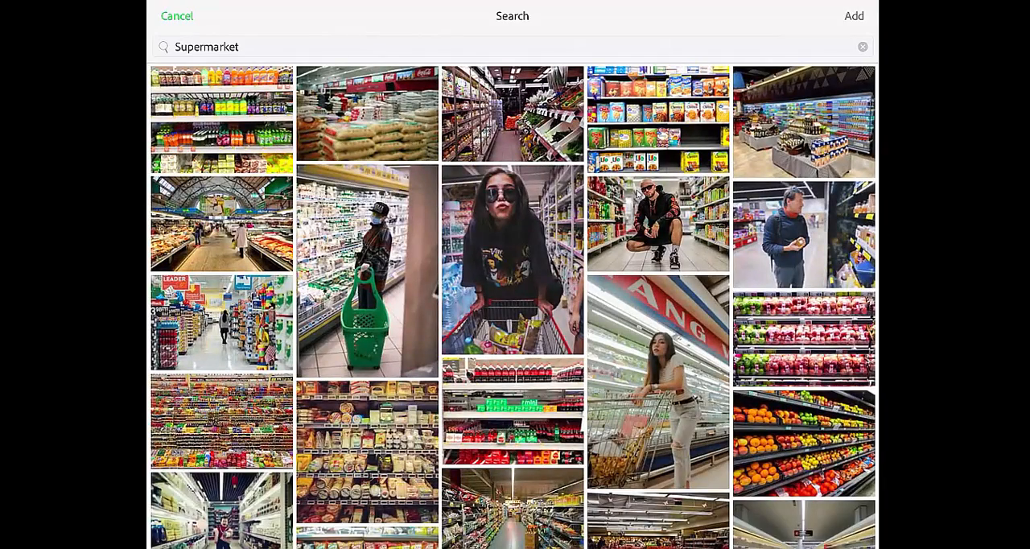
Change the photo search to "Supermarkets" and choose the photo of shelves filled with oranges and other fruit.
left_click(862, 47)
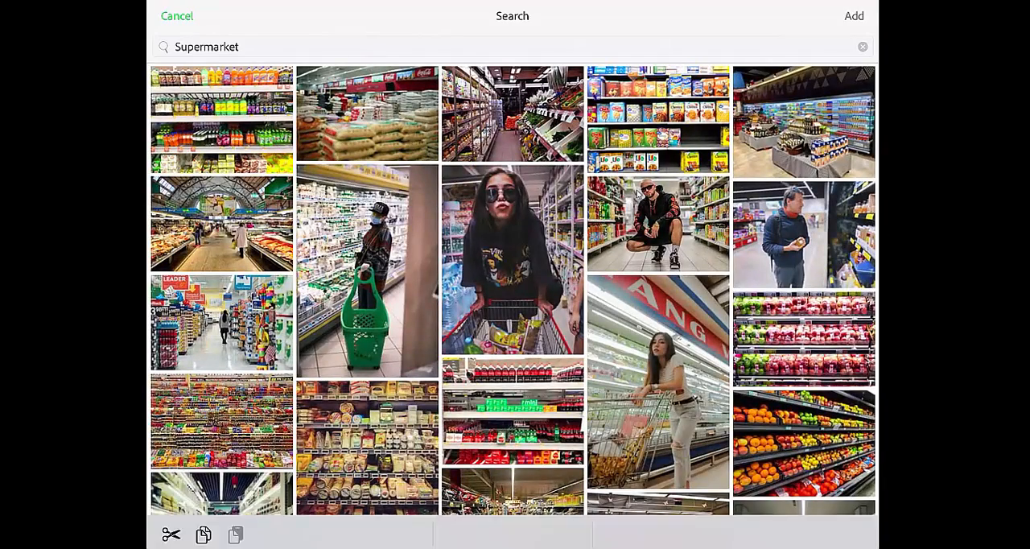
type("S")
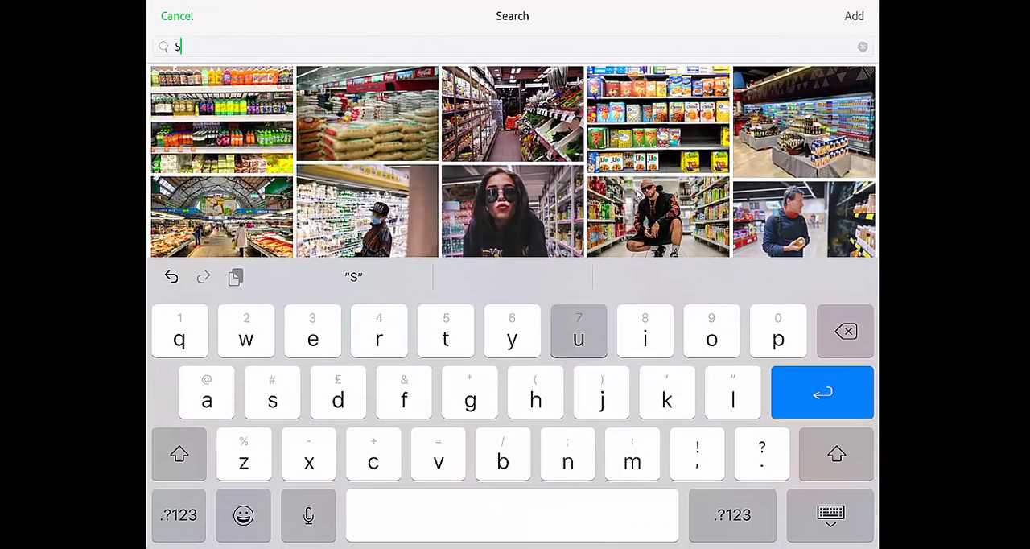
type("uperma")
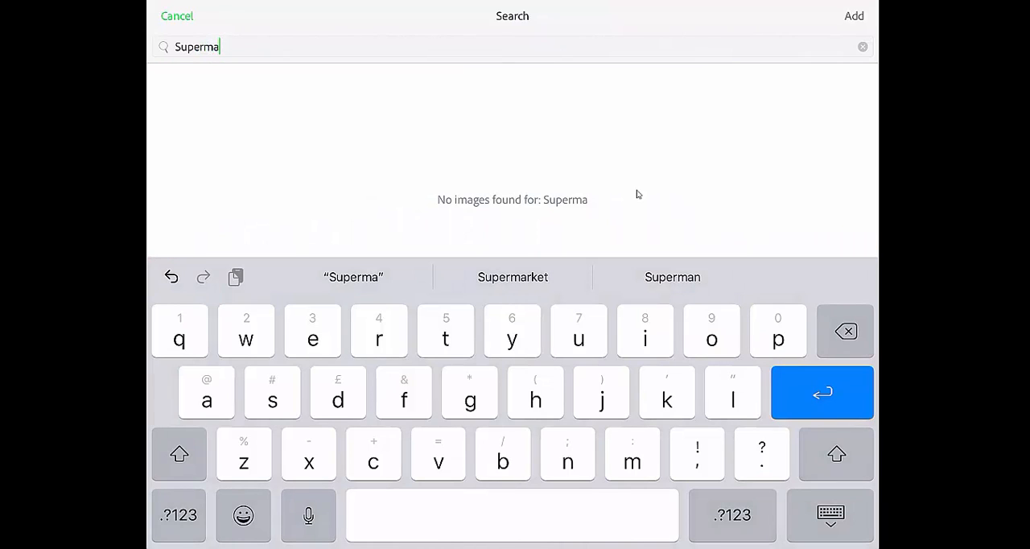
type("rkets")
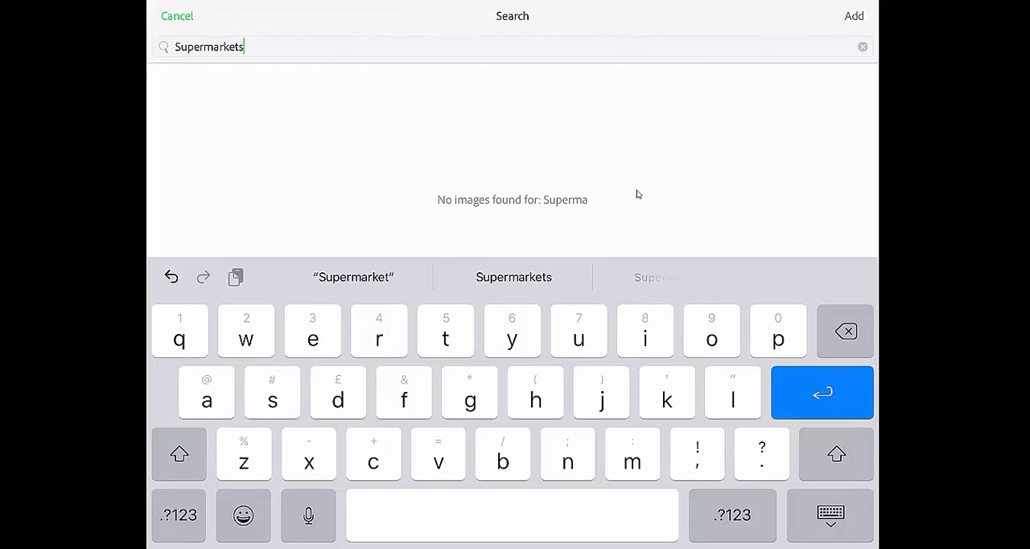
key("Return")
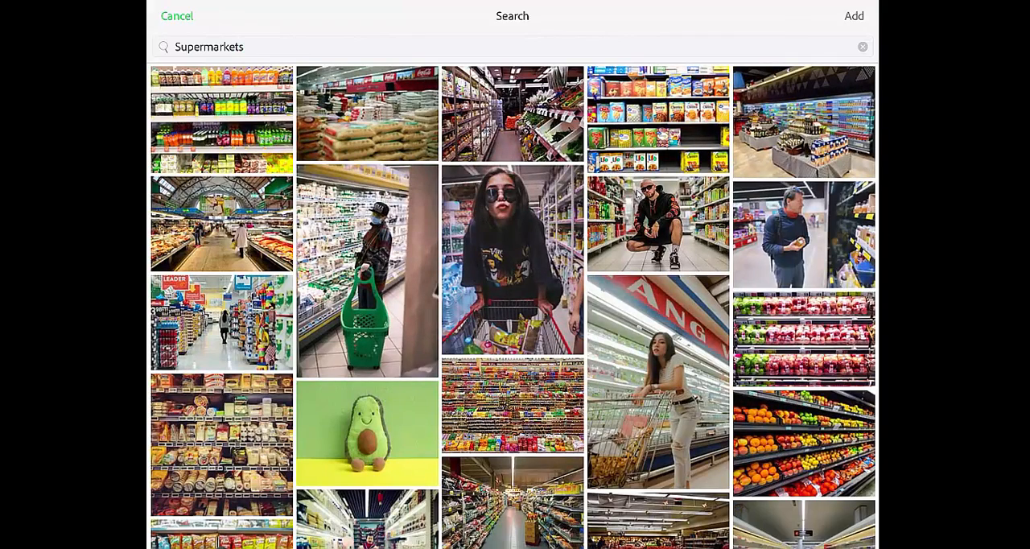
left_click(804, 443)
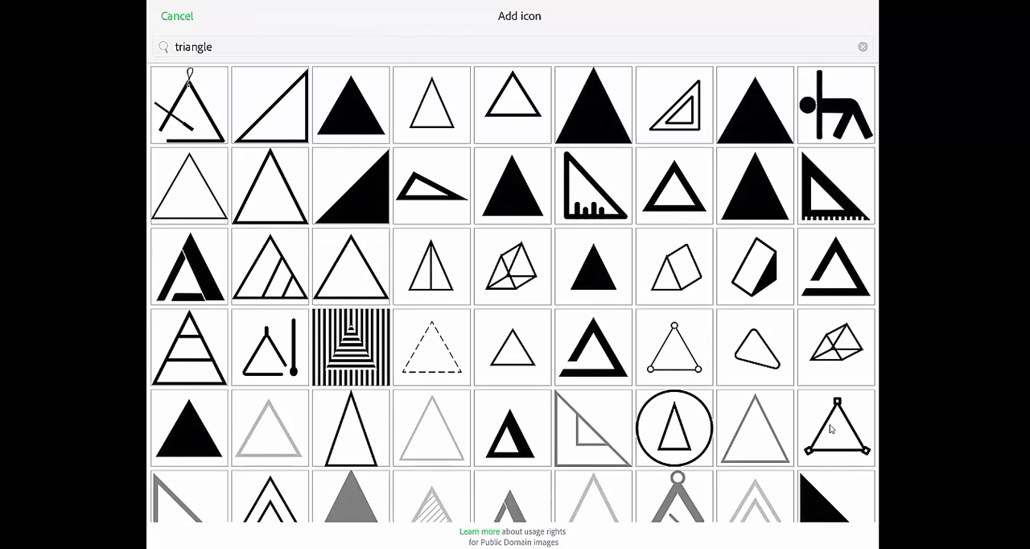
Search the free icons for "Thank you" instead of triangle and choose the icon of two people shaking hands.
double_click(194, 47)
key("BackSpace")
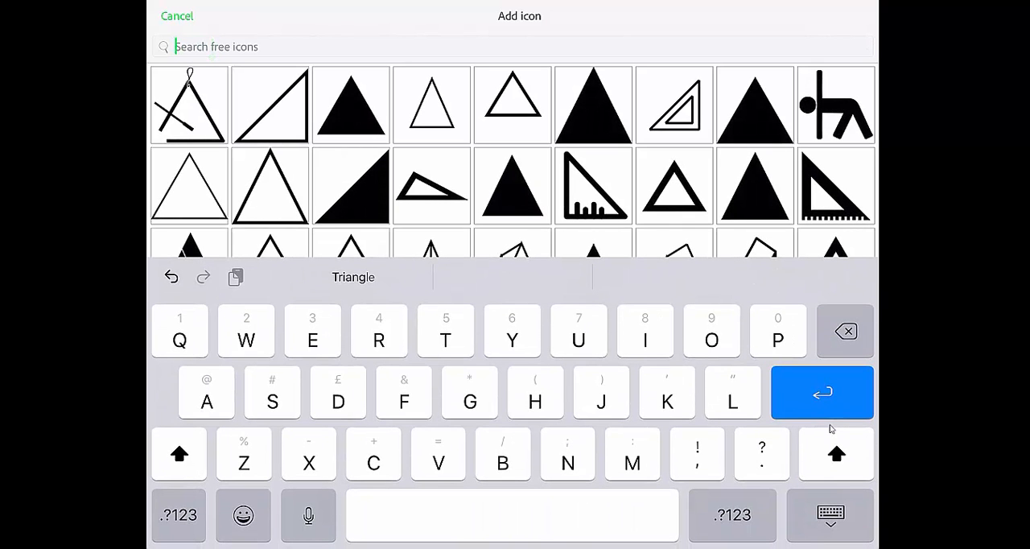
type("Thank you")
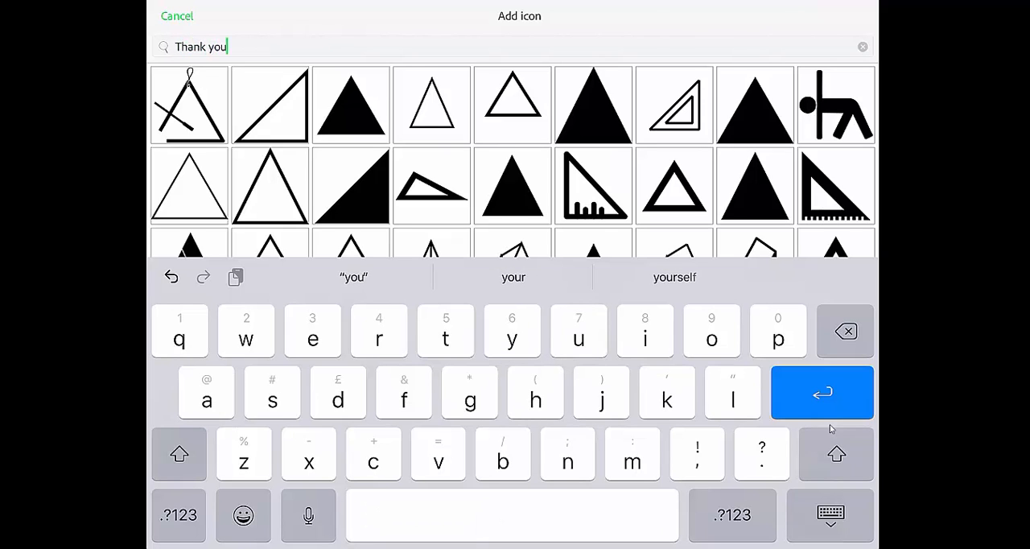
key("Return")
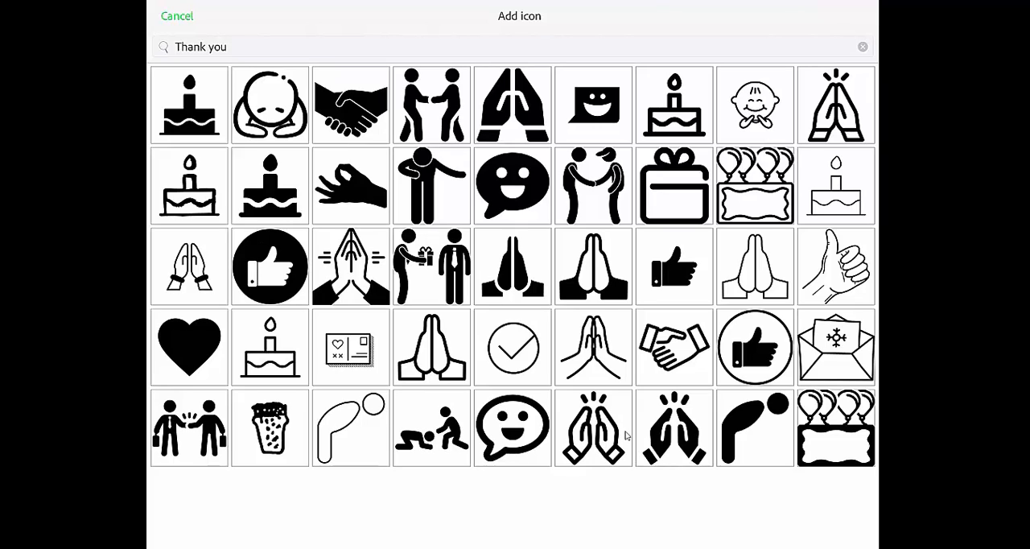
left_click(441, 119)
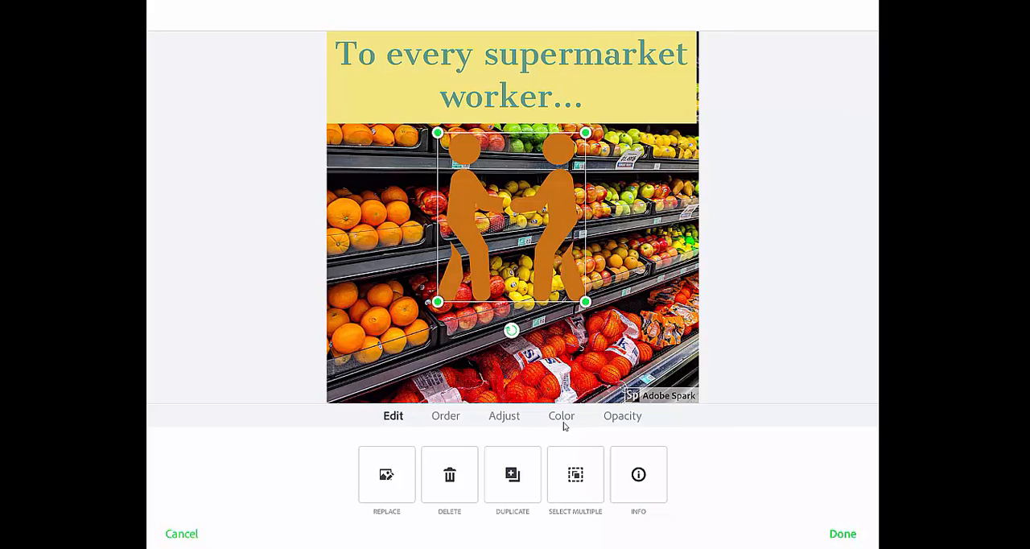
Keep the handshake icon's opacity at 100%, try the suggested light orange, and recolour the icon with a basic mid grey.
left_click(625, 416)
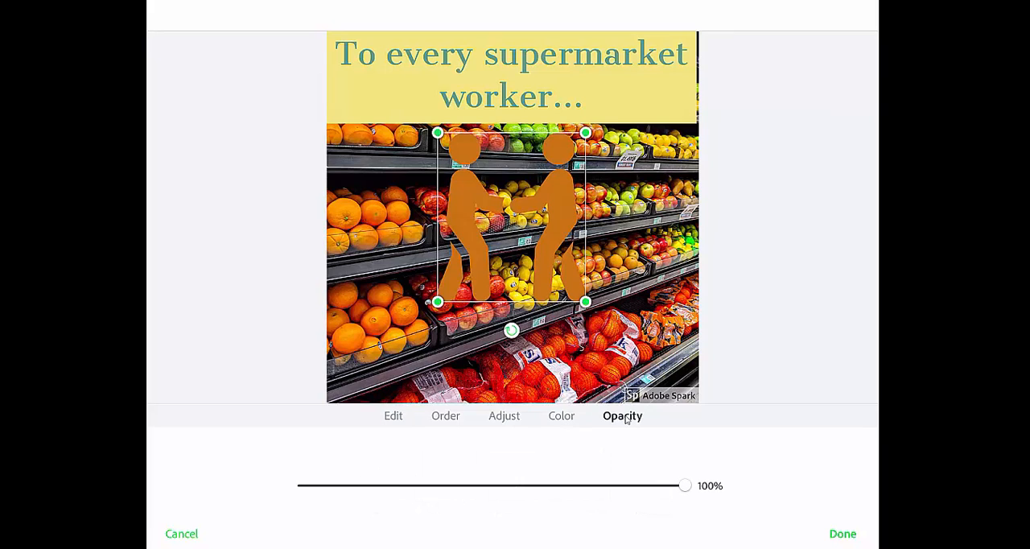
mouse_move(684, 485)
left_mouse_down()
mouse_move(459, 485)
mouse_move(683, 485)
left_mouse_up()
left_click(561, 415)
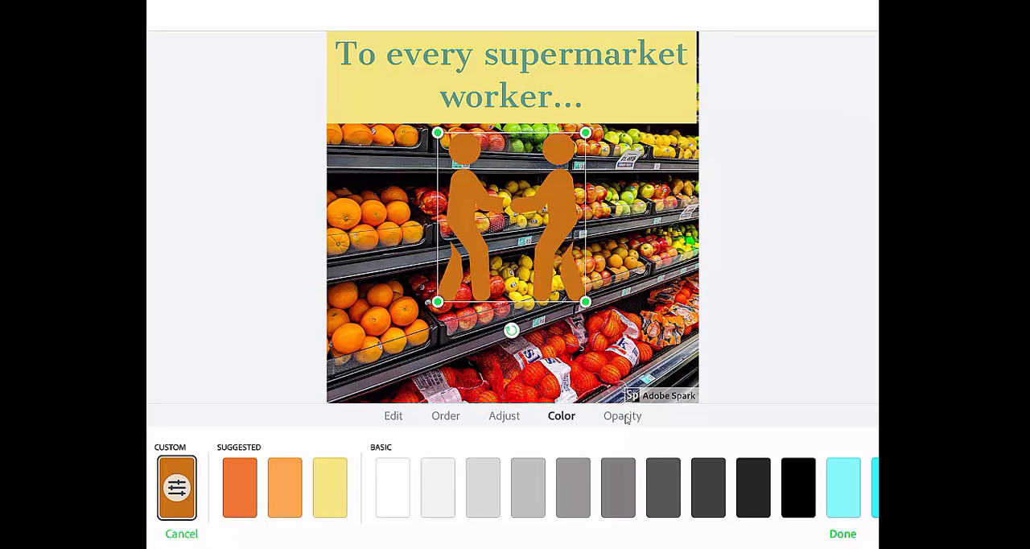
left_click(284, 487)
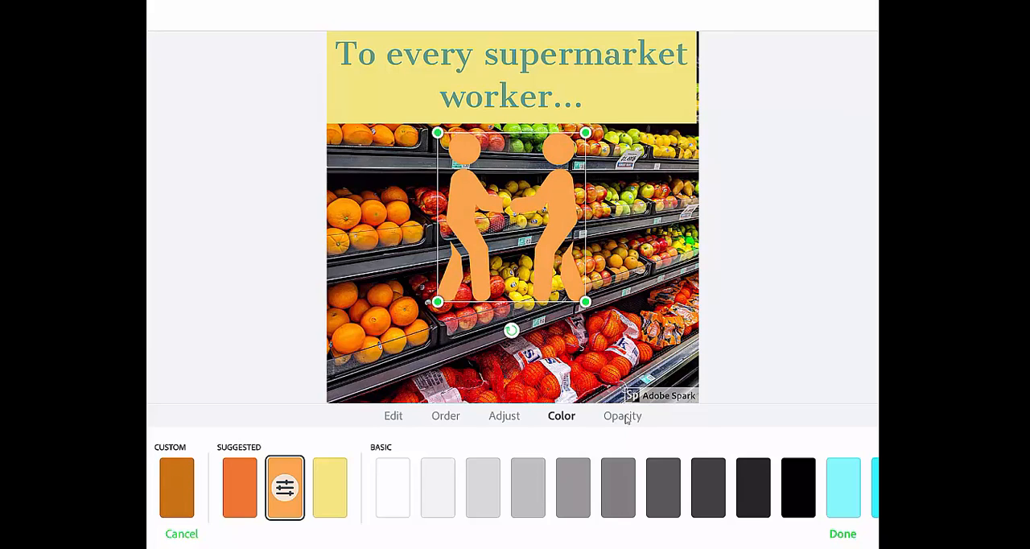
left_click(617, 487)
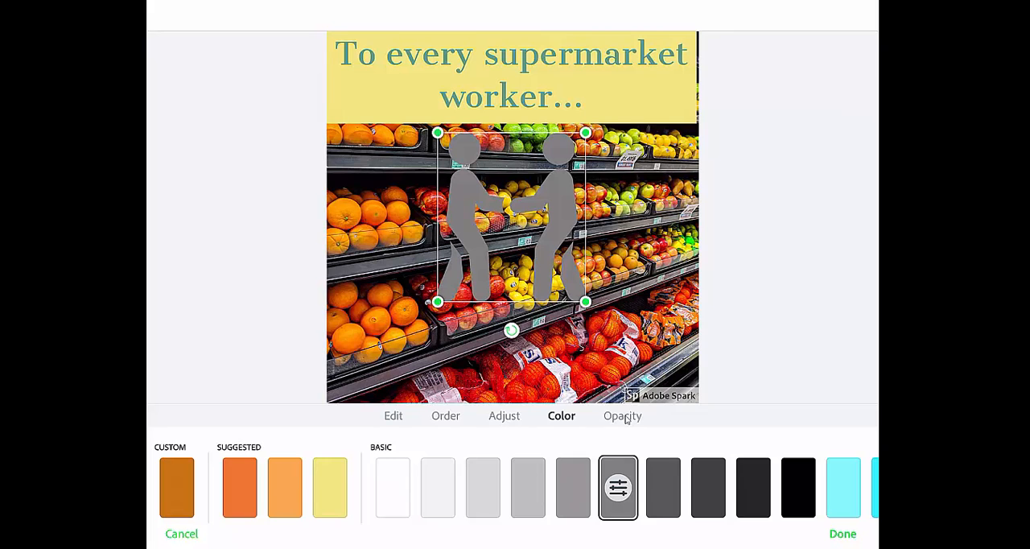
Enlarge the handshake icon, centre it directly beneath the heading band, and finish editing.
left_click_drag(585, 302, 624, 347)
left_click_drag(531, 239, 518, 230)
left_click(660, 273)
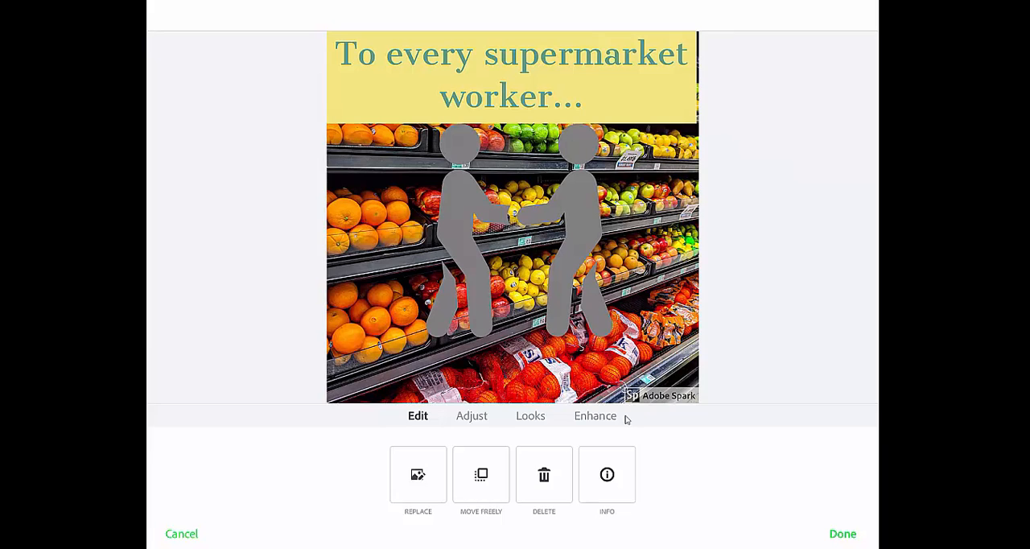
left_click(842, 533)
Add a new text box reading "Thank you." to the post.
left_click(313, 474)
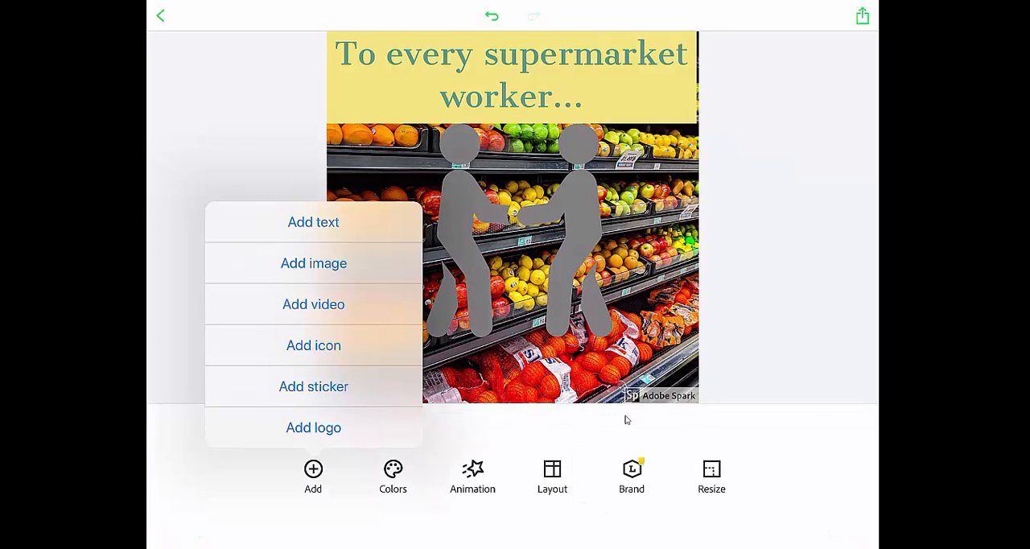
left_click(313, 222)
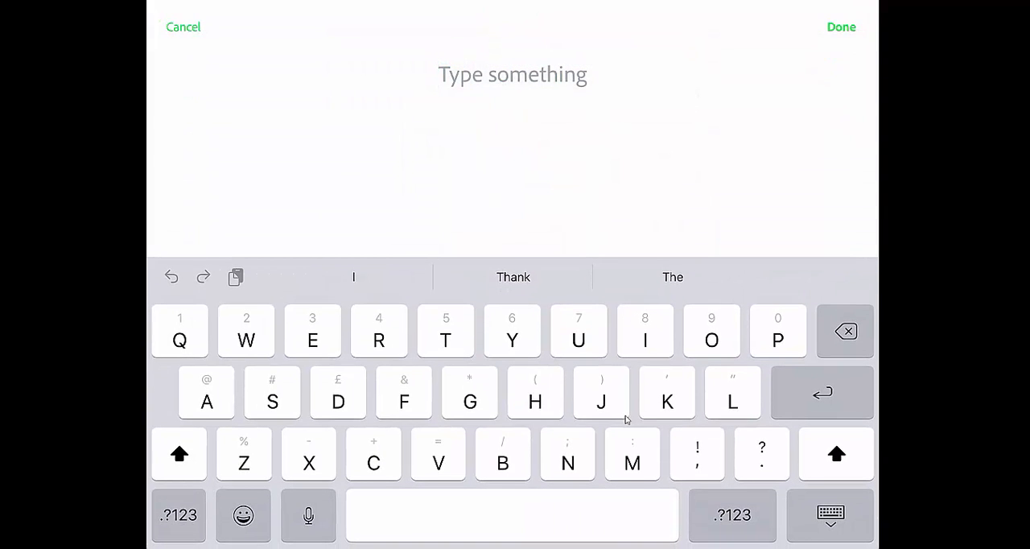
type("Thank yo")
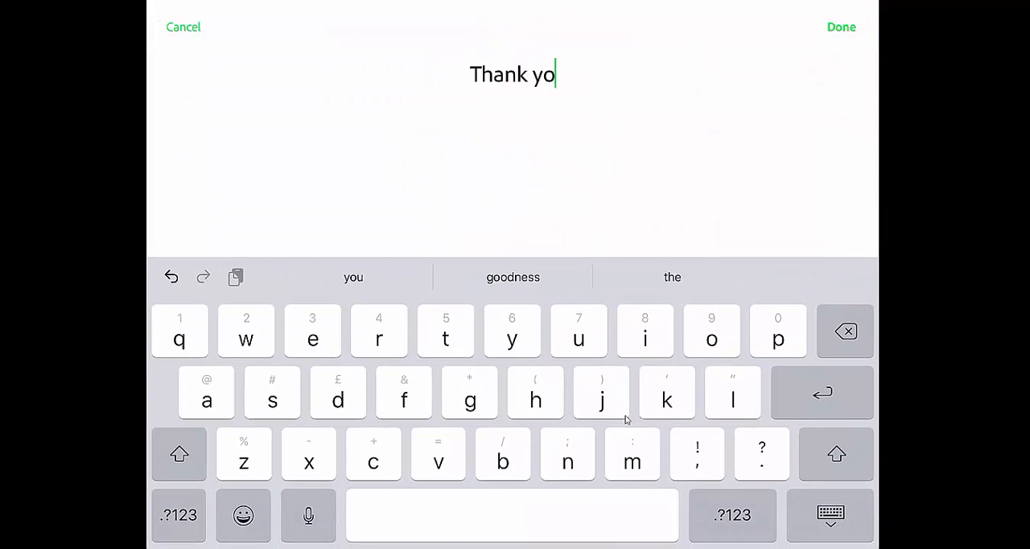
type("u.")
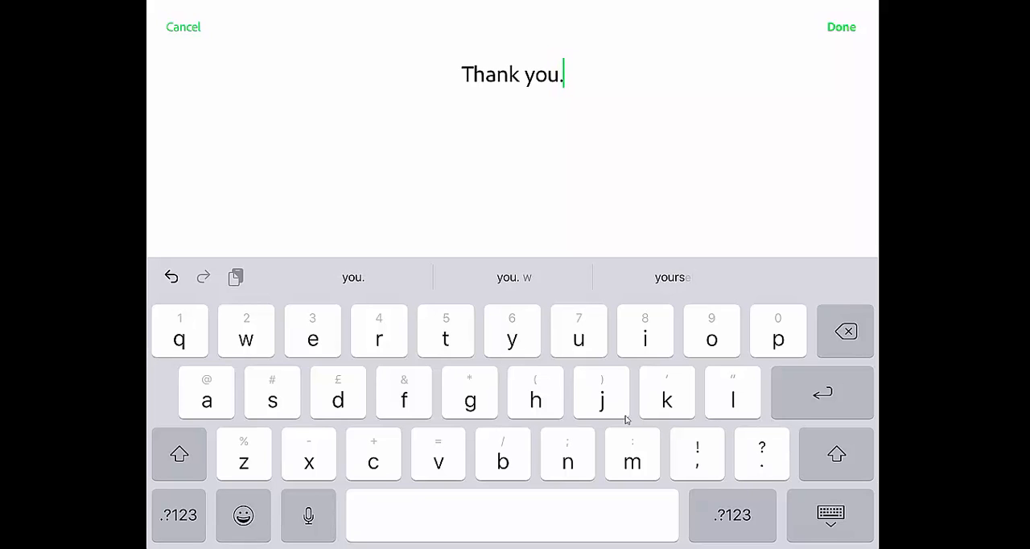
key("Return")
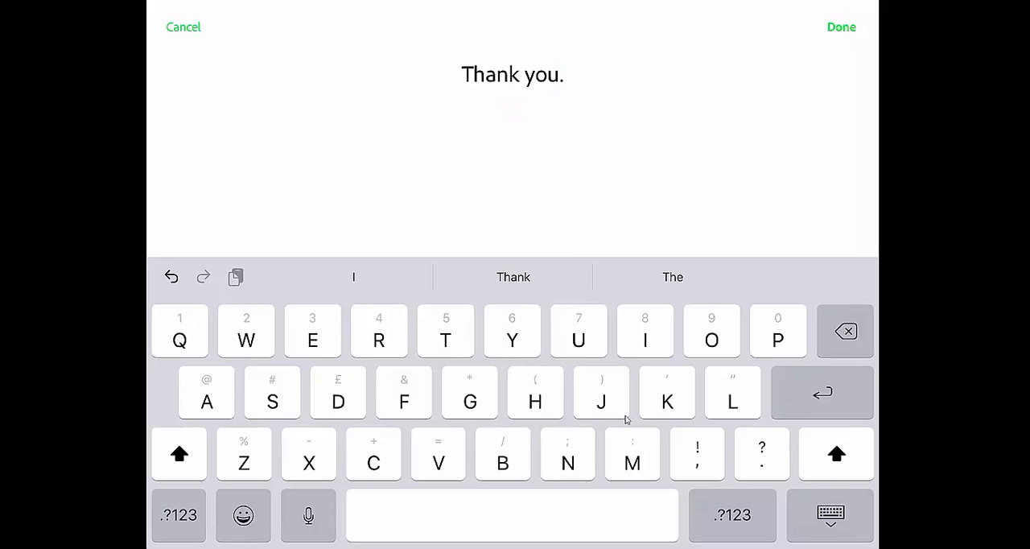
key("BackSpace")
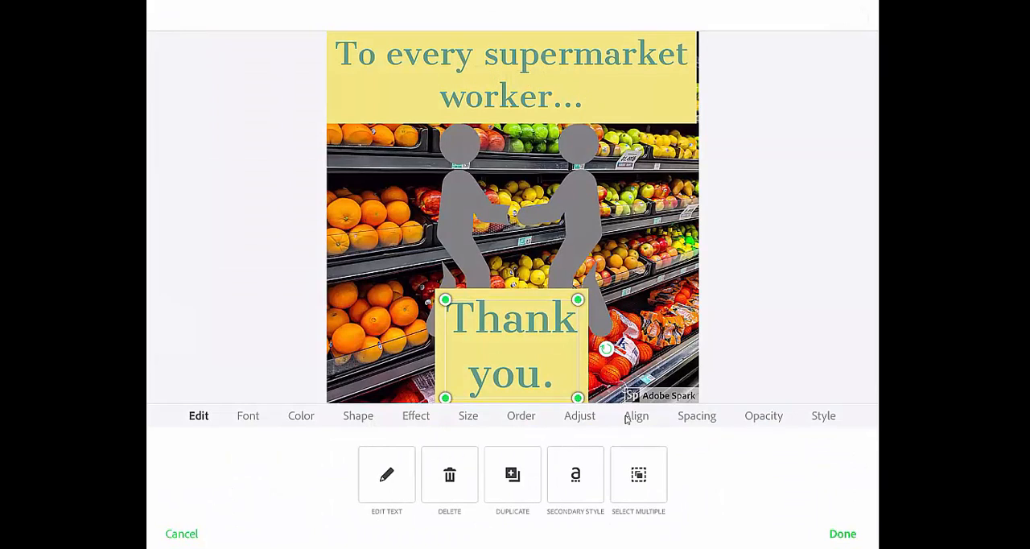
Widen "Thank you." onto a single line, enlarge it, and place it roughly centred along the post's lower edge.
left_click_drag(605, 348, 674, 314)
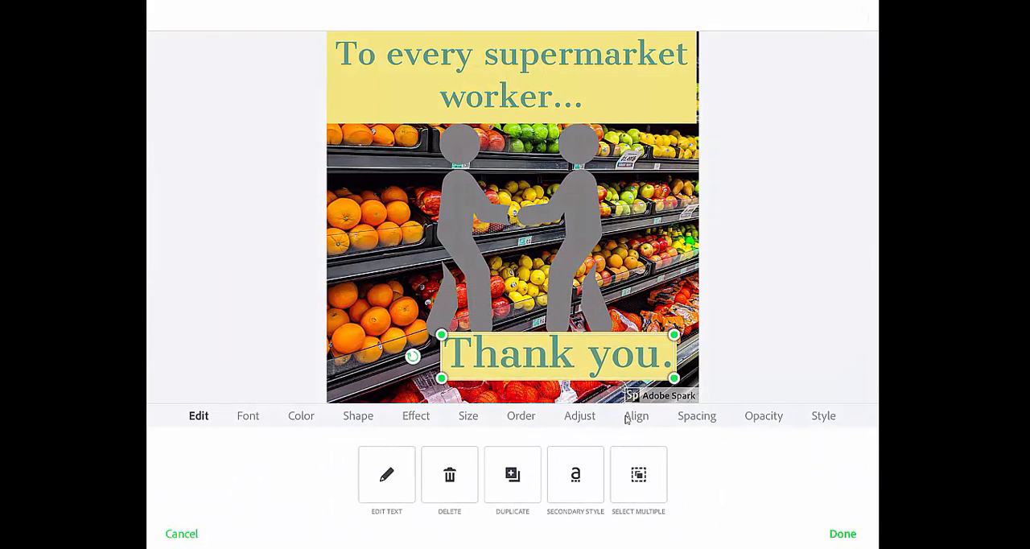
left_click_drag(445, 393, 361, 396)
mouse_move(641, 348)
left_mouse_down()
mouse_move(699, 335)
mouse_move(656, 340)
left_mouse_up()
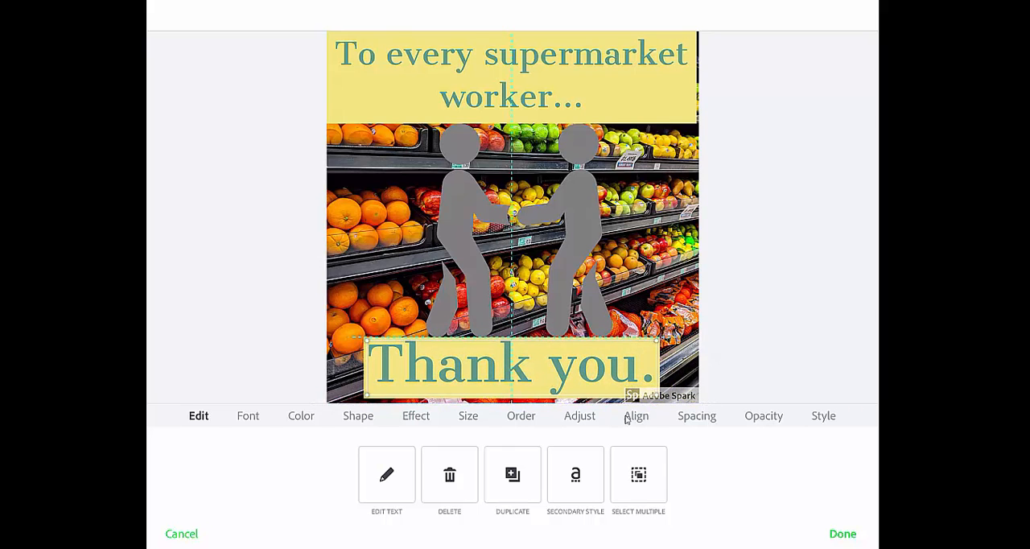
left_click_drag(366, 394, 353, 397)
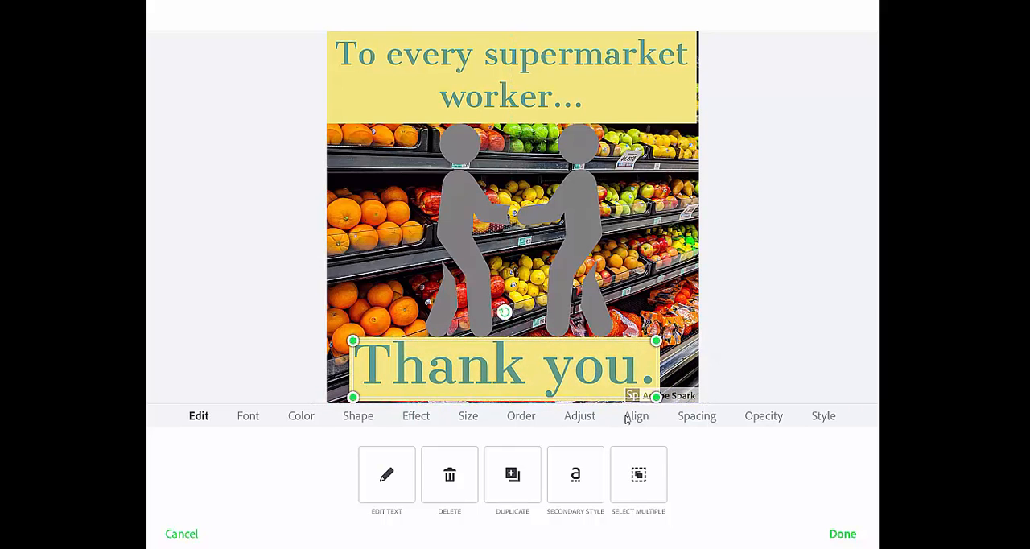
mouse_move(505, 369)
left_mouse_down()
mouse_move(511, 358)
mouse_move(519, 371)
left_mouse_up()
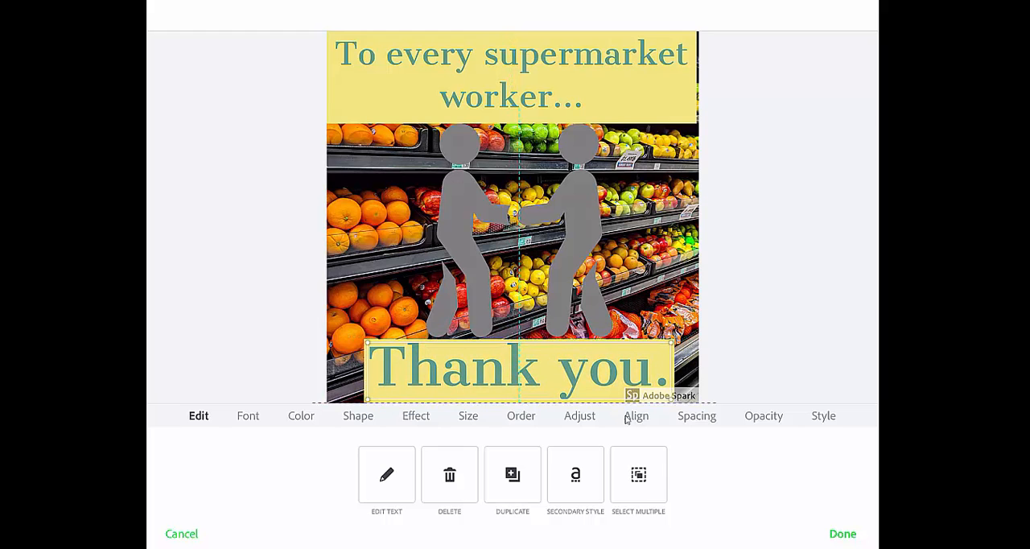
Shrink the handshake icon slightly, centre it between the heading and "Thank you.", and finish editing.
left_click(519, 312)
left_click_drag(624, 121, 594, 143)
left_click_drag(510, 240, 519, 228)
left_click(842, 534)
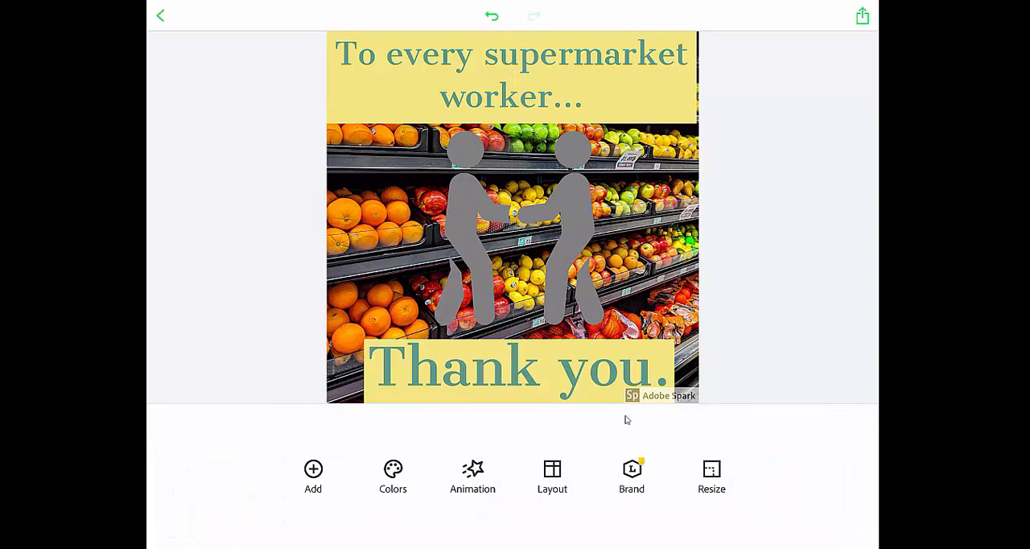